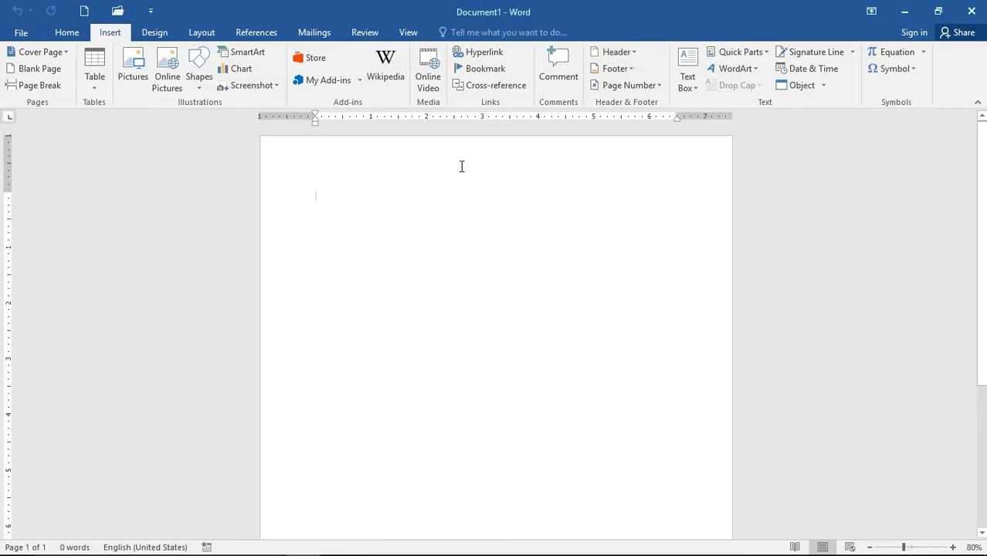
Insert a built-in header with an orange band and a right-aligned document title placeholder.
{"action": "scroll", "coordinate": [438, 170], "scroll_direction": "down", "scroll_amount": 6}
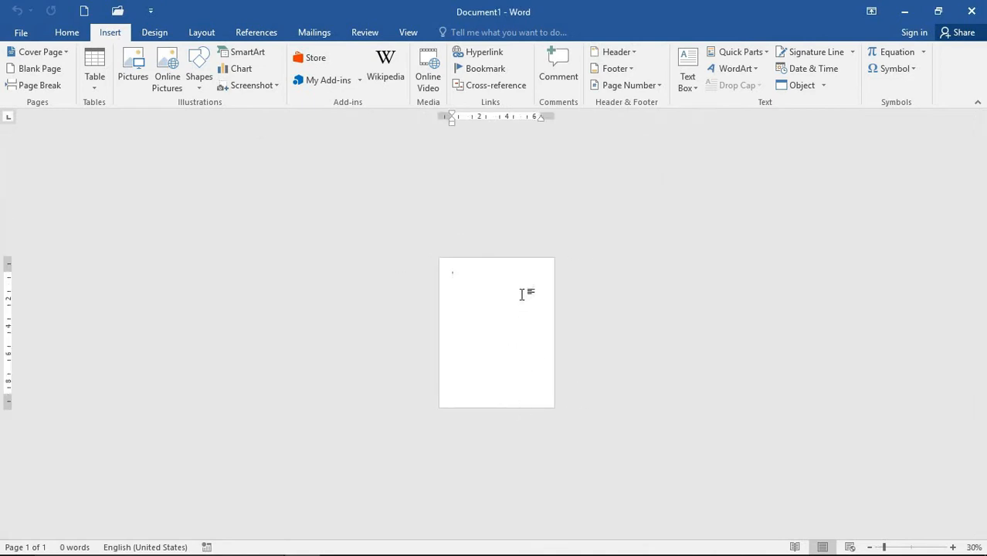
{"action": "scroll", "coordinate": [523, 292], "scroll_direction": "up", "scroll_amount": 5}
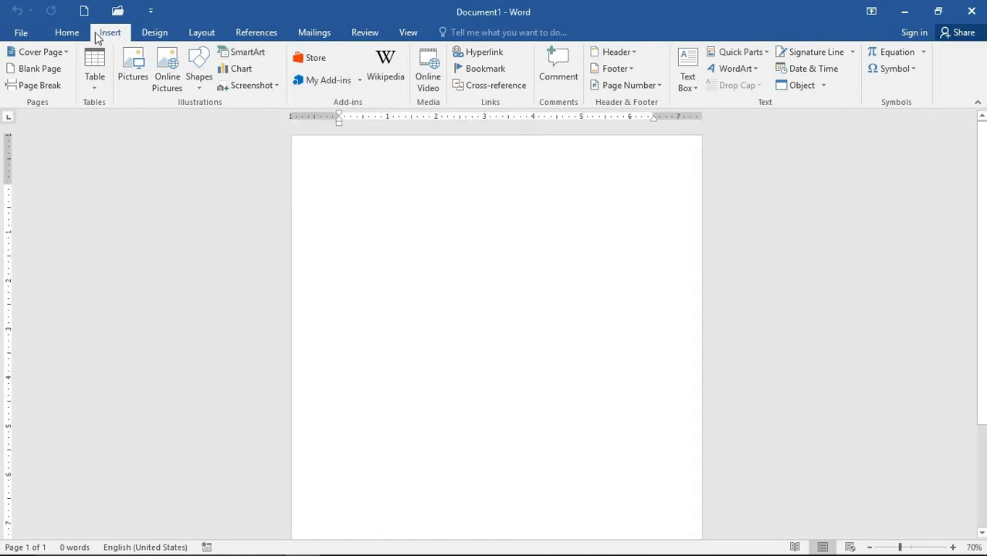
{"action": "left_click", "coordinate": [636, 54]}
{"action": "scroll", "coordinate": [708, 229], "scroll_direction": "down", "scroll_amount": 10}
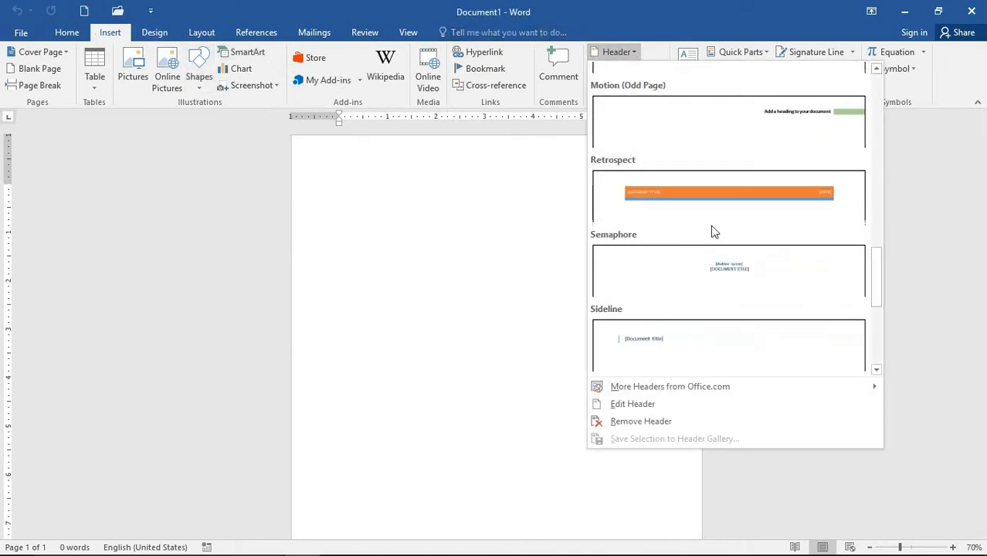
{"action": "scroll", "coordinate": [723, 225], "scroll_direction": "down", "scroll_amount": 2}
{"action": "scroll", "coordinate": [794, 215], "scroll_direction": "up", "scroll_amount": 6}
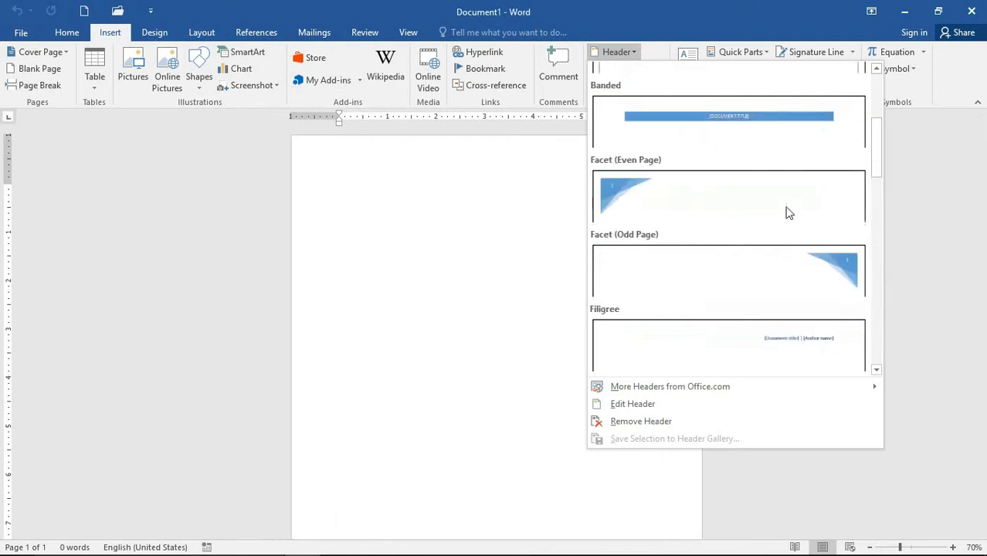
{"action": "scroll", "coordinate": [796, 224], "scroll_direction": "down", "scroll_amount": 3}
{"action": "left_click", "coordinate": [802, 261]}
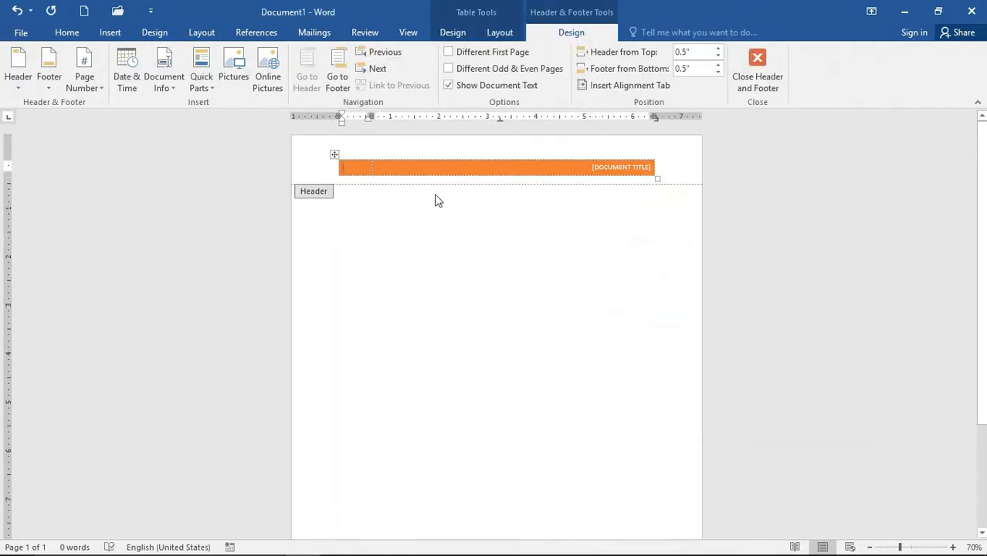
Enter WORD NOTES in the header's first cell and HOME TAB as the document title, and finish header editing.
{"action": "type", "text": "WO"}
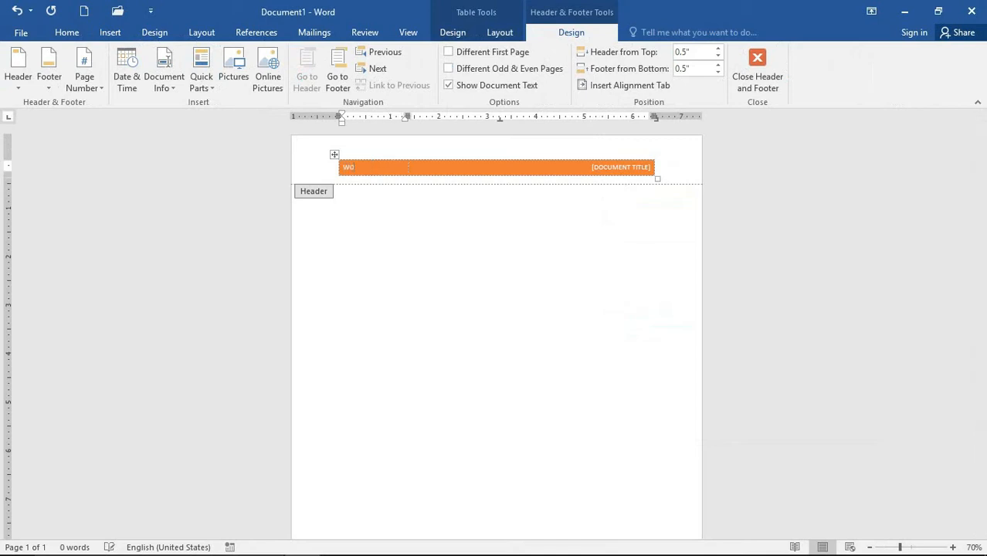
{"action": "type", "text": "RD NOTES"}
{"action": "scroll", "coordinate": [650, 189], "scroll_direction": "up", "scroll_amount": 3, "text": "ctrl"}
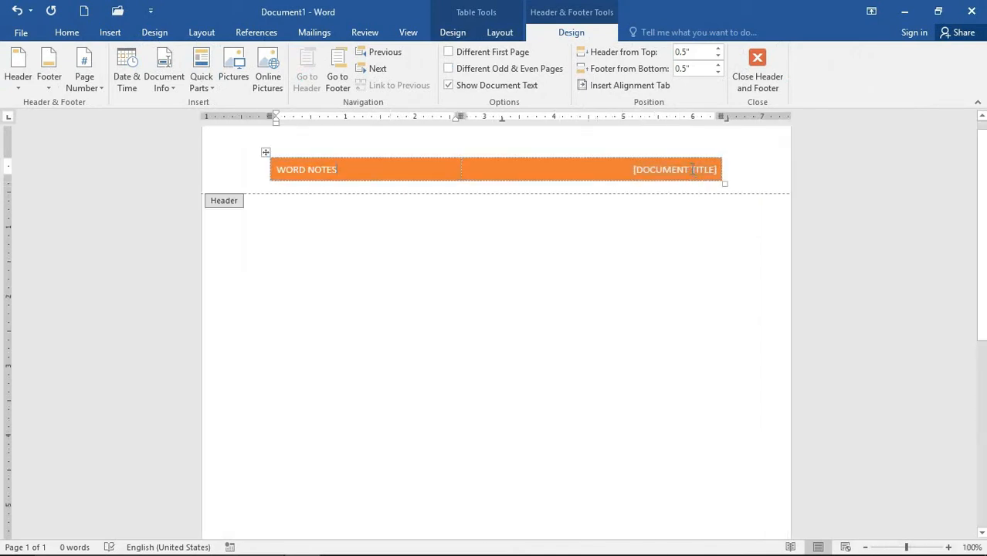
{"action": "left_click", "coordinate": [692, 171]}
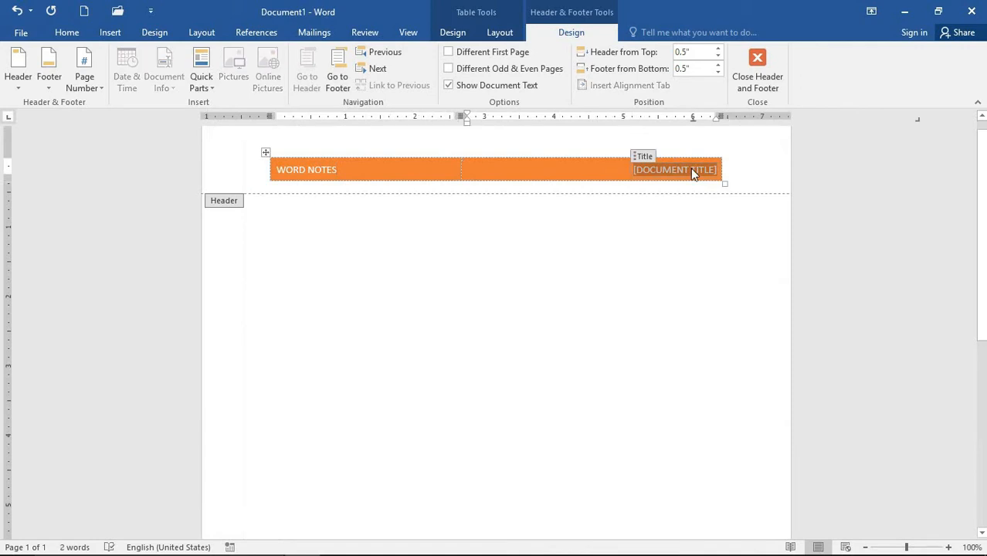
{"action": "type", "text": "HOM"}
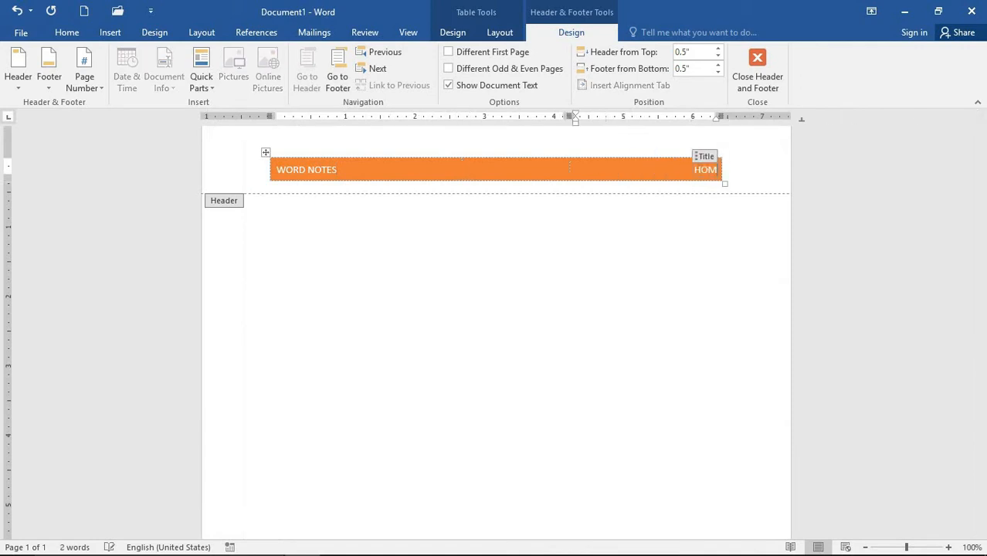
{"action": "type", "text": "E TAB"}
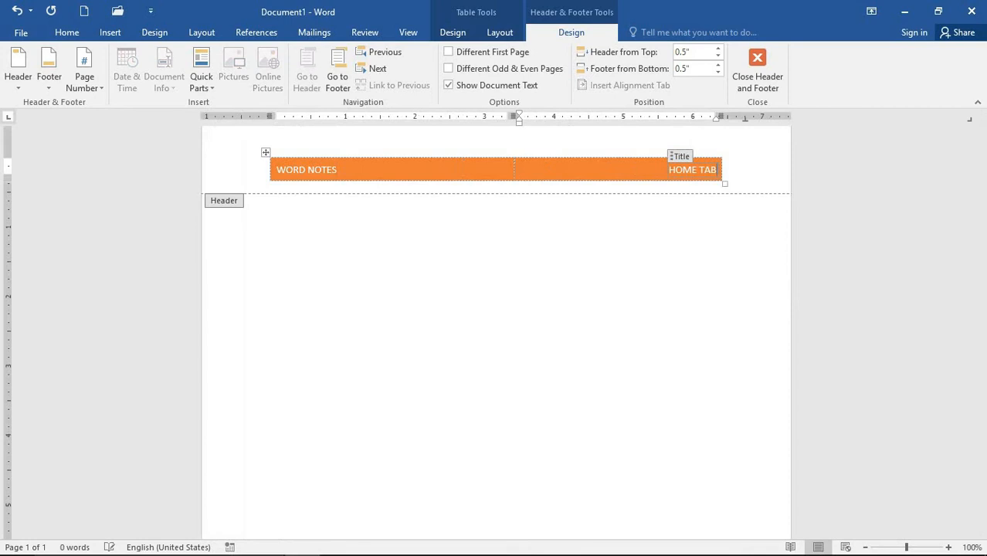
{"action": "left_click", "coordinate": [756, 81]}
Insert two page breaks to view the header on additional pages.
{"action": "scroll", "coordinate": [513, 303], "scroll_direction": "down", "scroll_amount": 6}
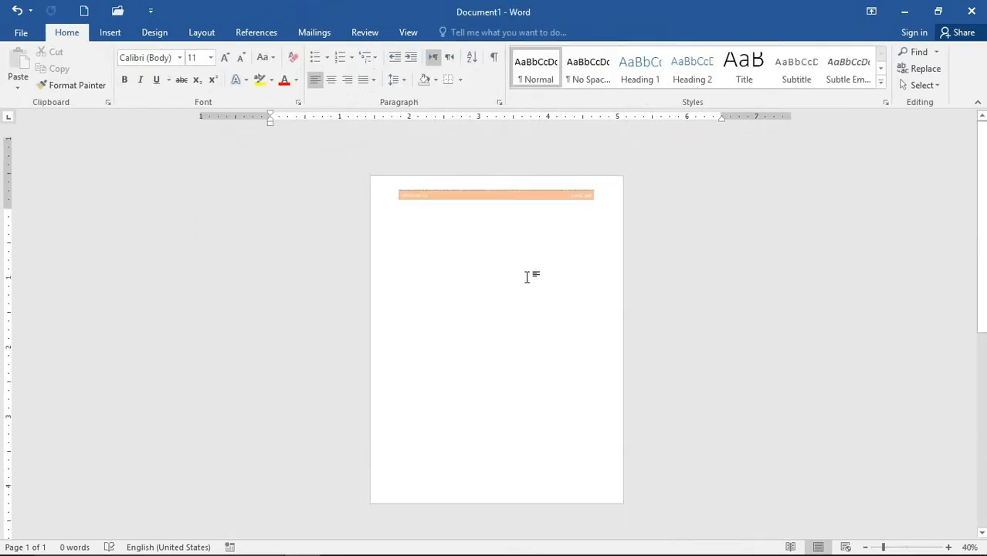
{"action": "key", "text": "ctrl+Return"}
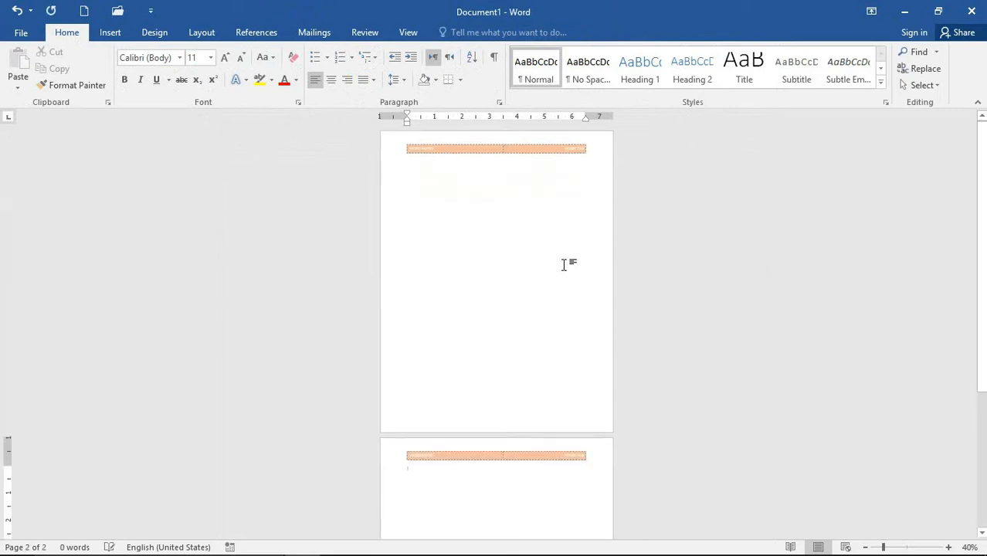
{"action": "scroll", "coordinate": [521, 338], "scroll_direction": "down", "scroll_amount": 2}
{"action": "key", "text": "ctrl+Return"}
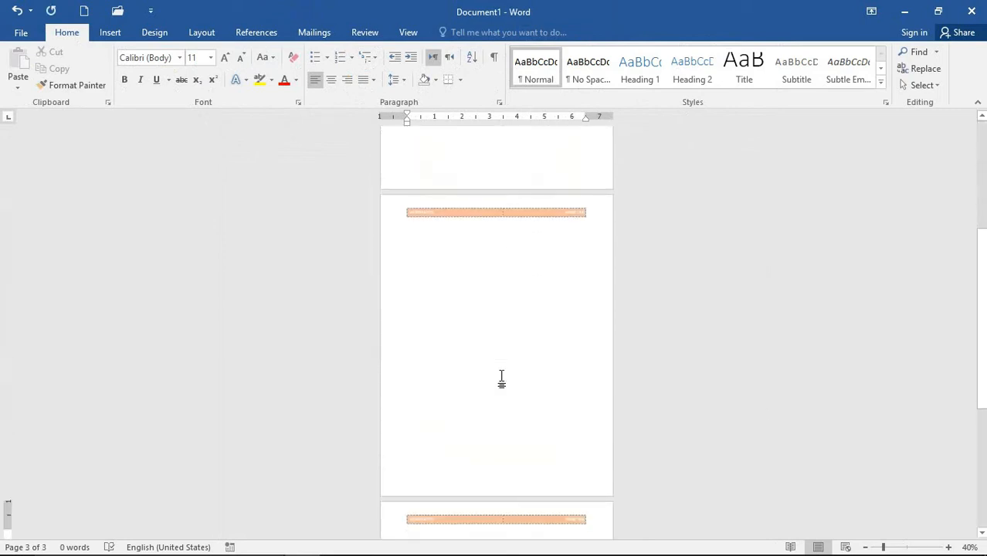
Delete the two added page breaks, leaving only the first page.
{"action": "key", "text": "BackSpace"}
{"action": "key", "text": "BackSpace"}
{"action": "scroll", "coordinate": [510, 332], "scroll_direction": "up", "scroll_amount": 5}
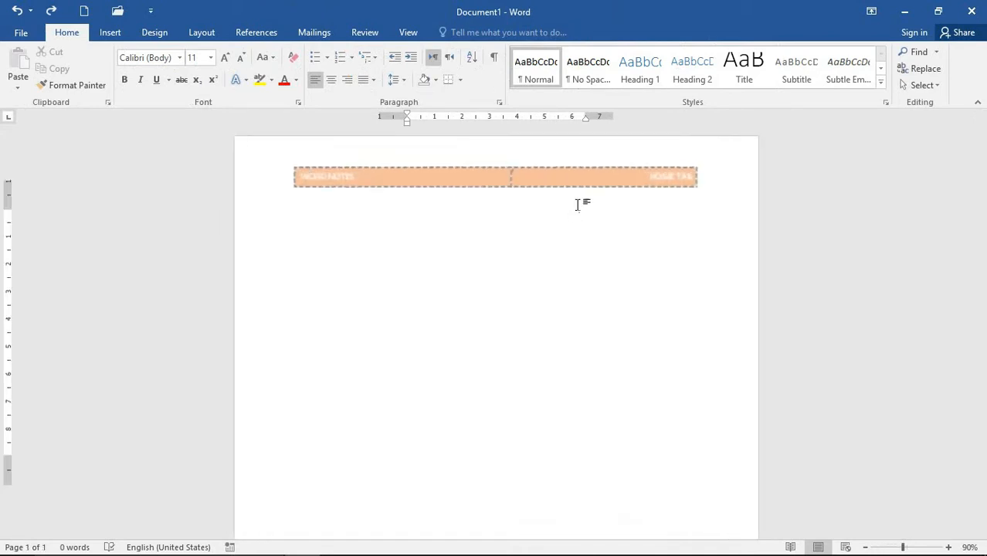
Look at the additional header designs from Office.com, and open the existing header for editing.
{"action": "left_click", "coordinate": [110, 32]}
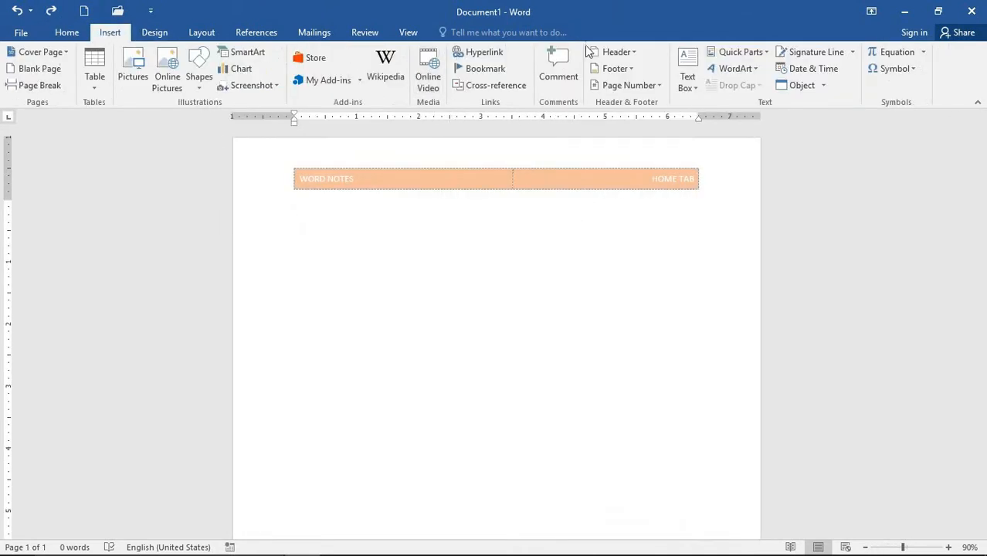
{"action": "left_click", "coordinate": [632, 54]}
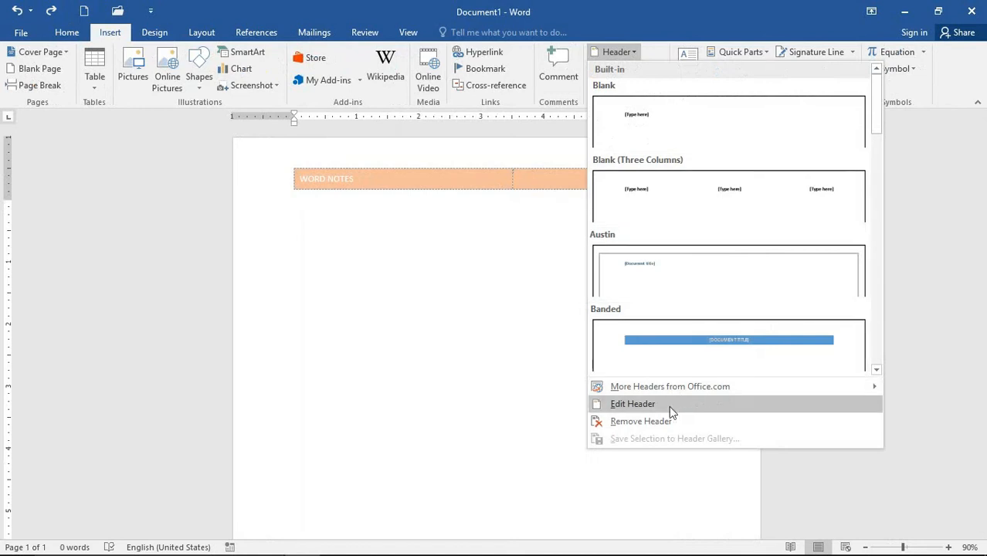
{"action": "mouse_move", "coordinate": [703, 390]}
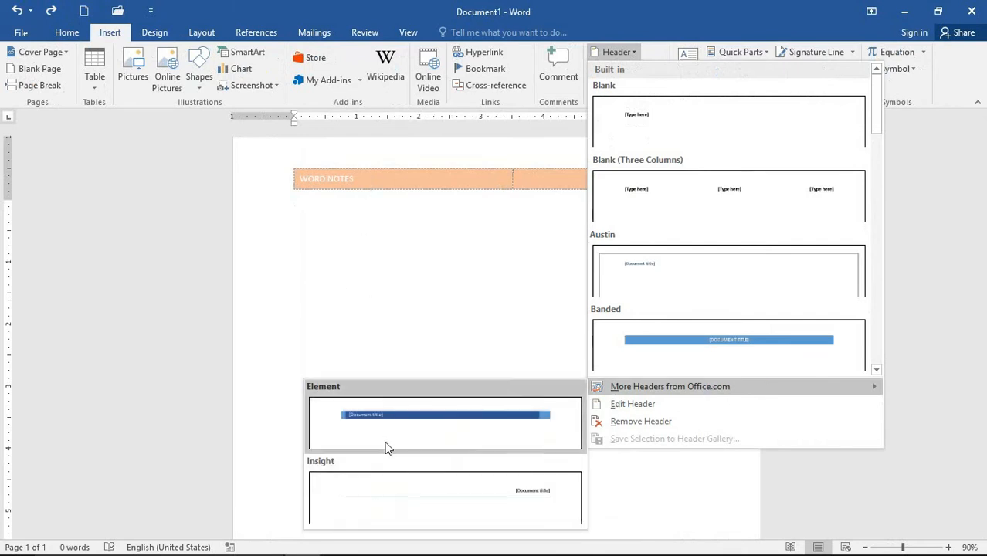
{"action": "left_click", "coordinate": [363, 503]}
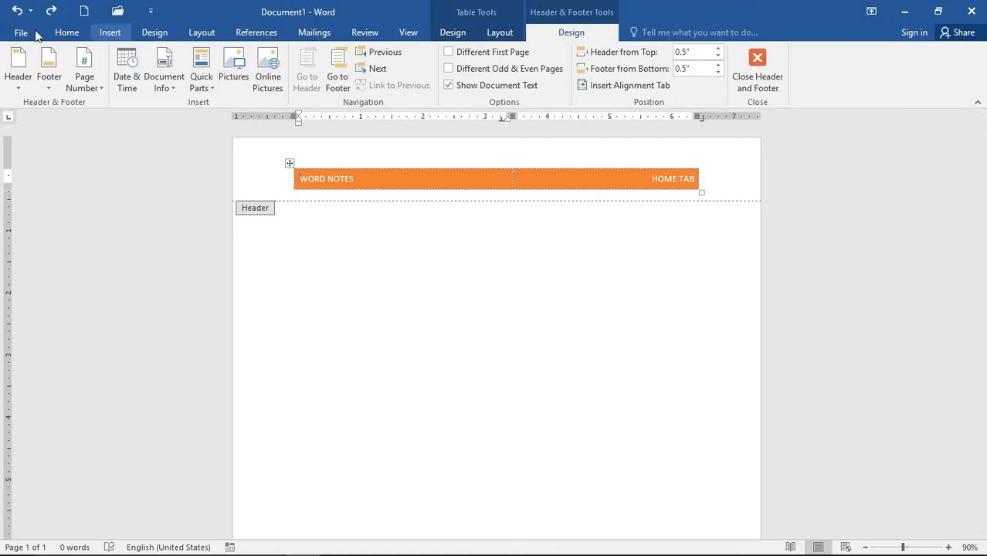
Edit the header to replace WORD NOTES with ENGLISH NOTES, and finish header editing.
{"action": "left_click", "coordinate": [110, 33]}
{"action": "left_click", "coordinate": [618, 52]}
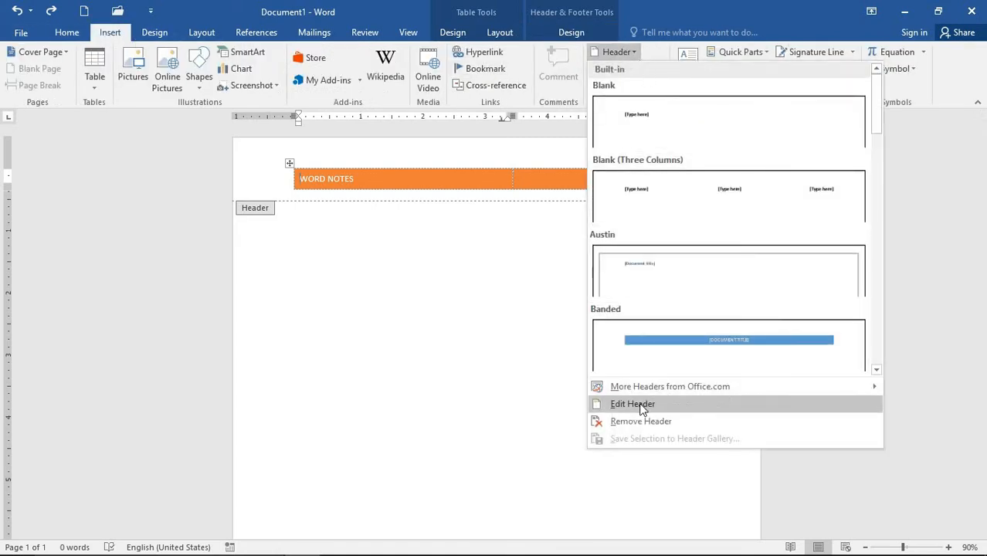
{"action": "left_click", "coordinate": [641, 404]}
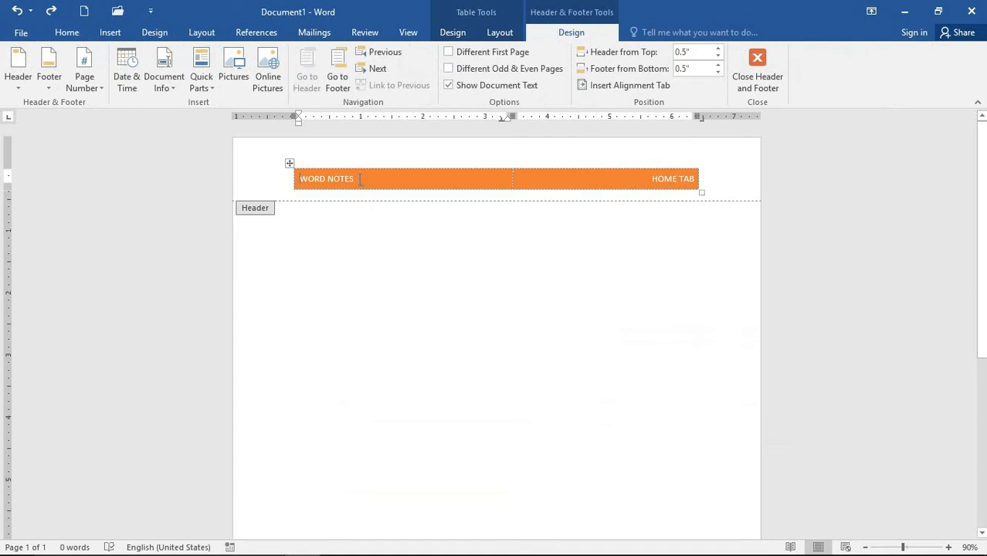
{"action": "left_click_drag", "start_coordinate": [360, 179], "coordinate": [297, 177]}
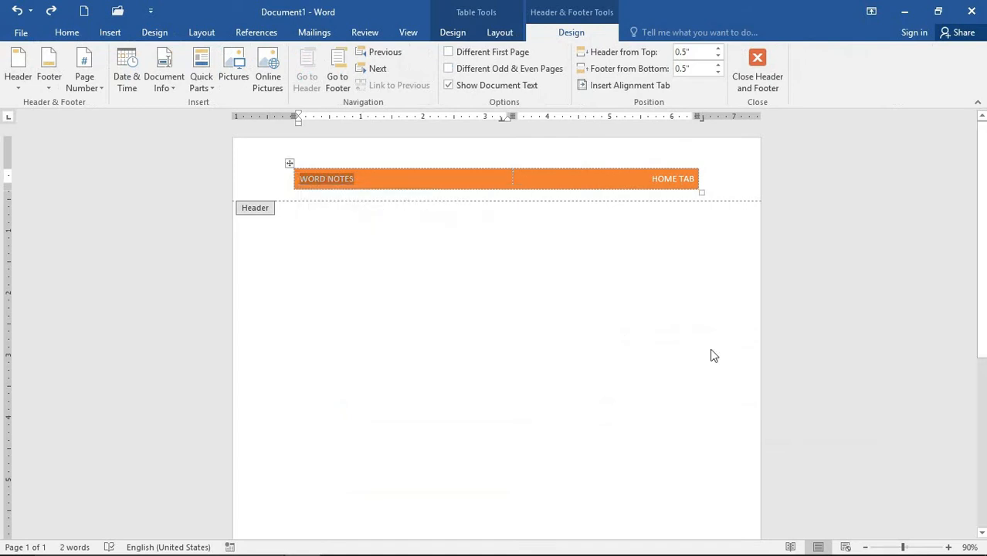
{"action": "key", "text": "Delete"}
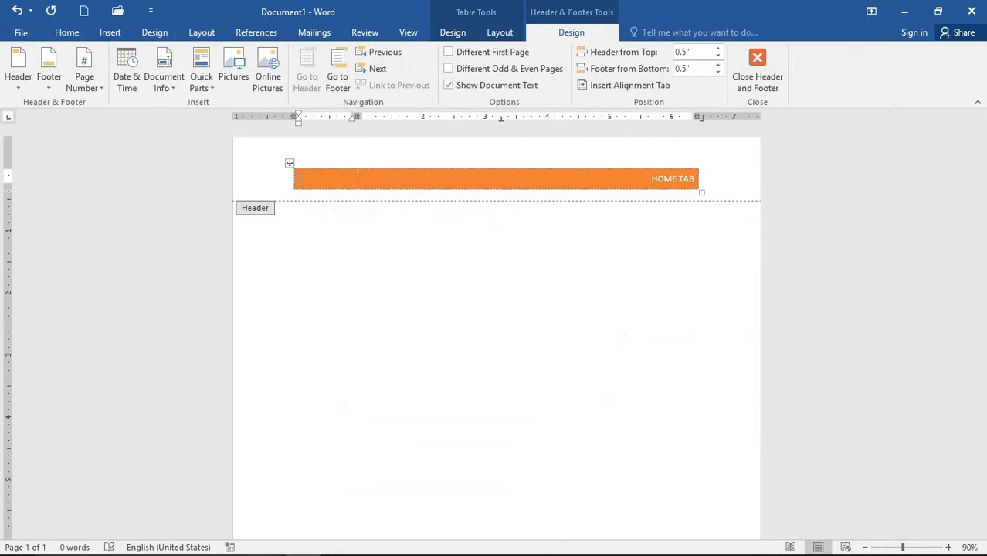
{"action": "type", "text": "ENGLISH NOTES"}
{"action": "left_click", "coordinate": [758, 81]}
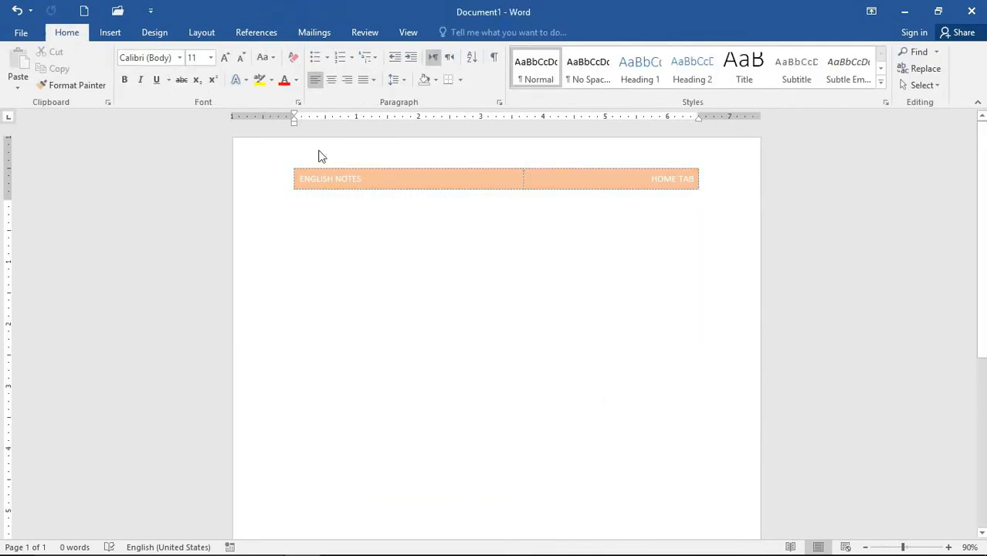
Remove the ENGLISH NOTES header from the document.
{"action": "left_click", "coordinate": [109, 31]}
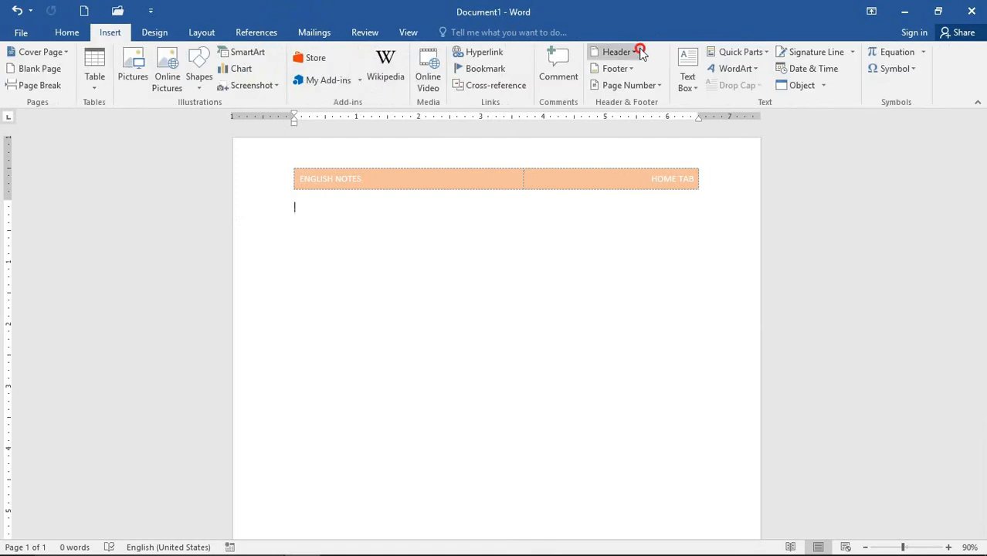
{"action": "left_click", "coordinate": [627, 52]}
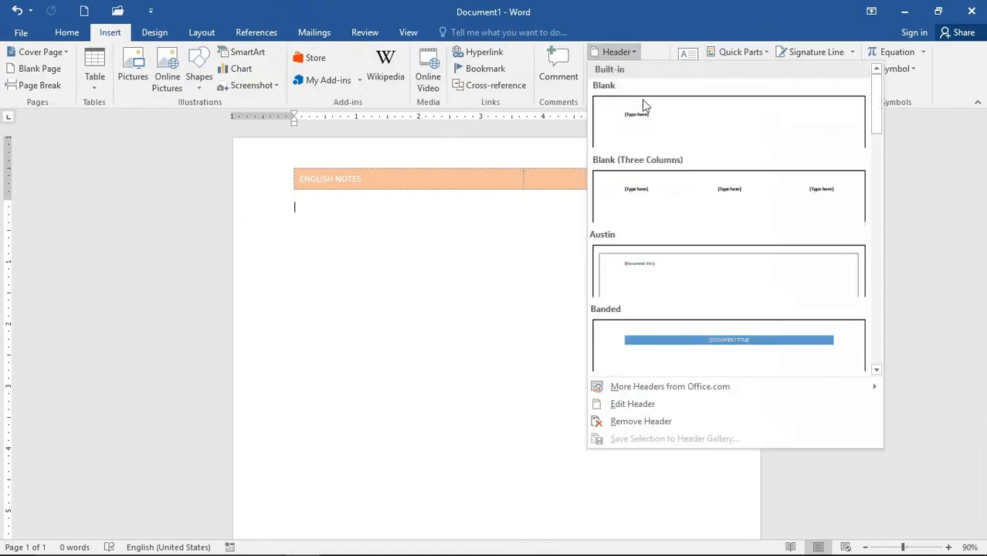
{"action": "left_click", "coordinate": [665, 423]}
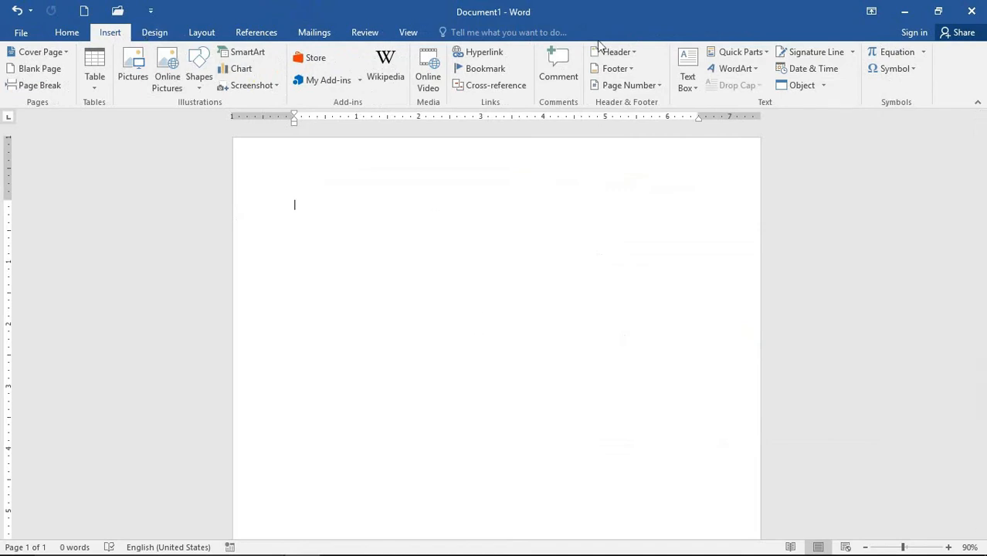
Open the empty header area on the page for editing and enter the text PIT.
{"action": "left_click", "coordinate": [638, 54]}
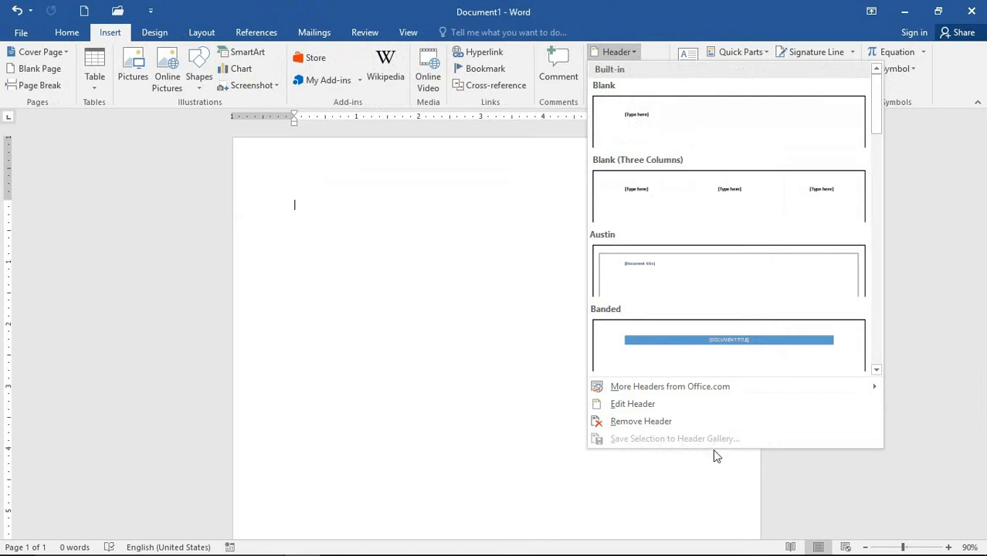
{"action": "left_click", "coordinate": [323, 176]}
{"action": "double_click", "coordinate": [323, 176]}
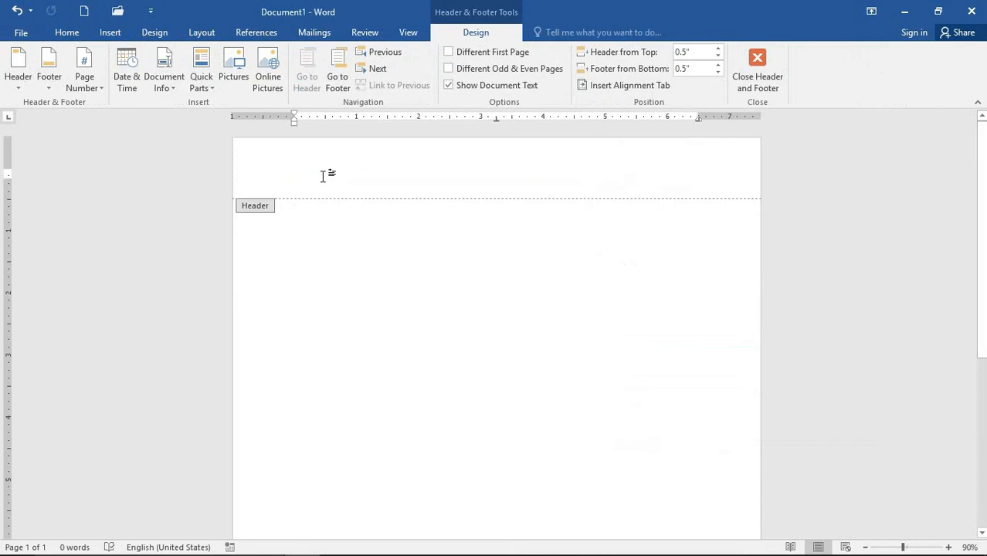
{"action": "type", "text": "p"}
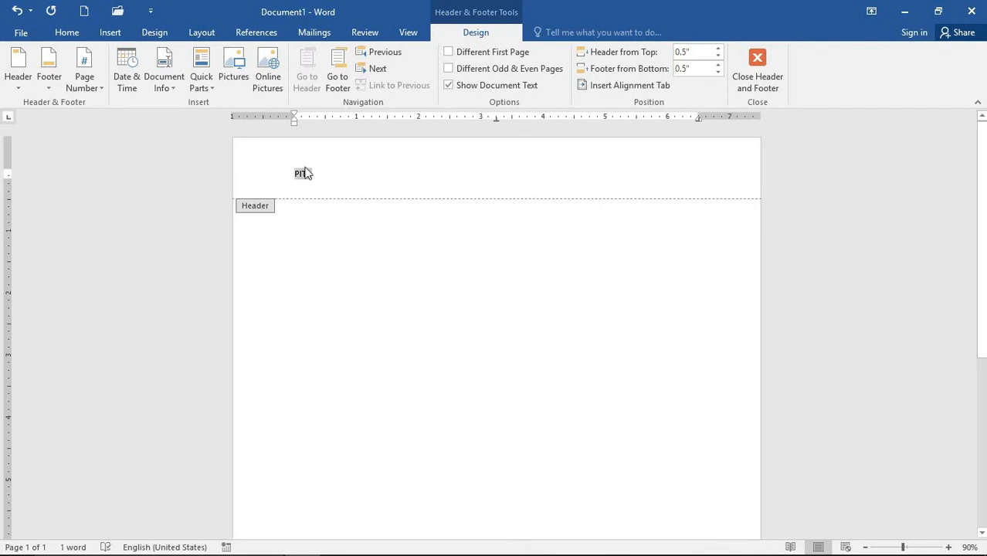
Format the header text PIT with font size 48, bold and underline.
{"action": "right_click", "coordinate": [305, 171]}
{"action": "left_click", "coordinate": [401, 123]}
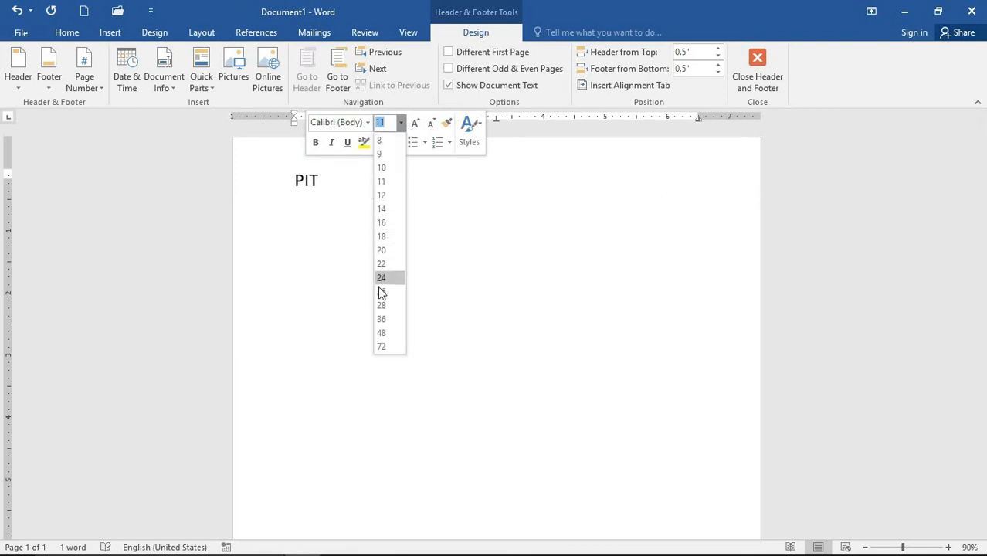
{"action": "left_click", "coordinate": [381, 332]}
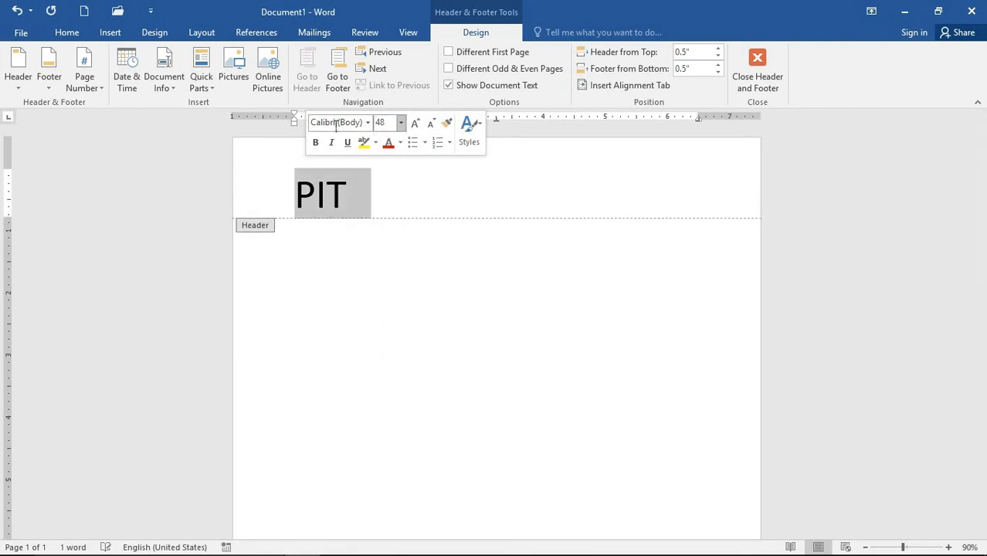
{"action": "left_click", "coordinate": [316, 142]}
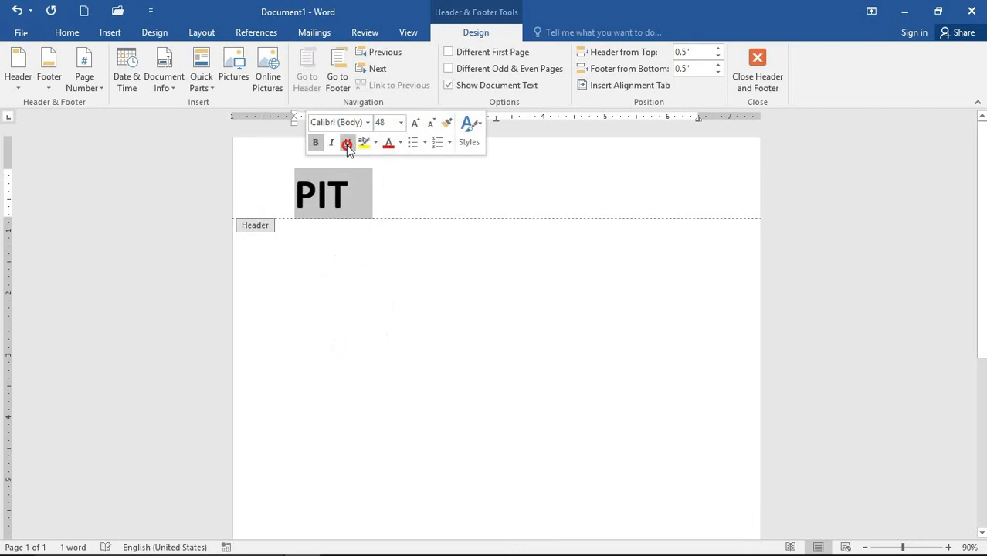
{"action": "left_click", "coordinate": [346, 142]}
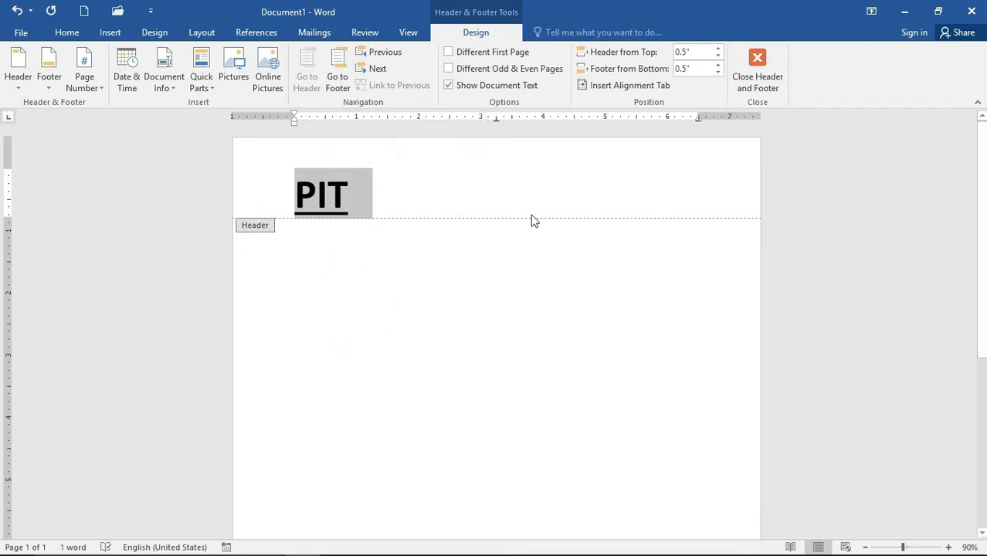
{"action": "left_click", "coordinate": [461, 193]}
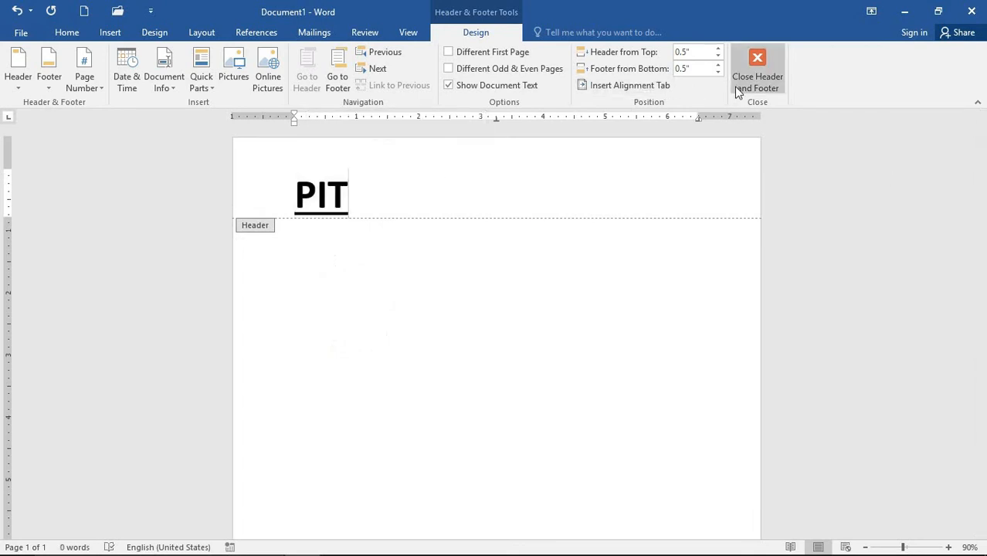
{"action": "left_click", "coordinate": [109, 32]}
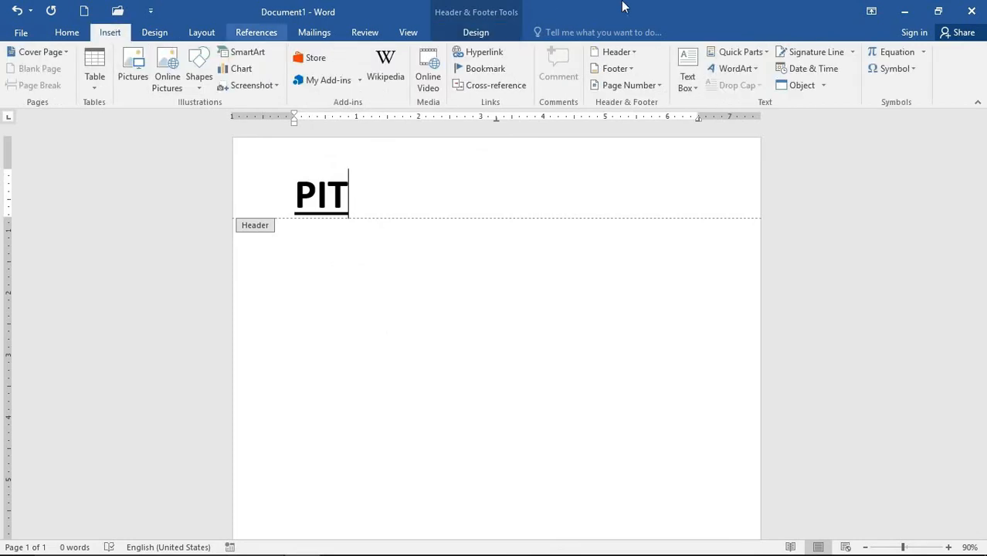
Save the formatted header text PIT to the header gallery as a building block named PIT in the General category.
{"action": "left_click", "coordinate": [628, 51]}
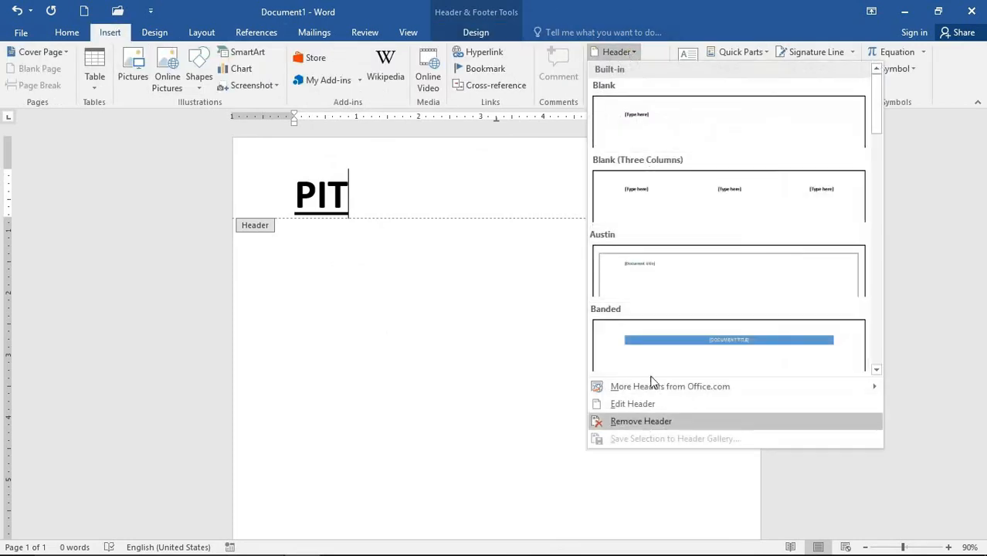
{"action": "left_click", "coordinate": [509, 261]}
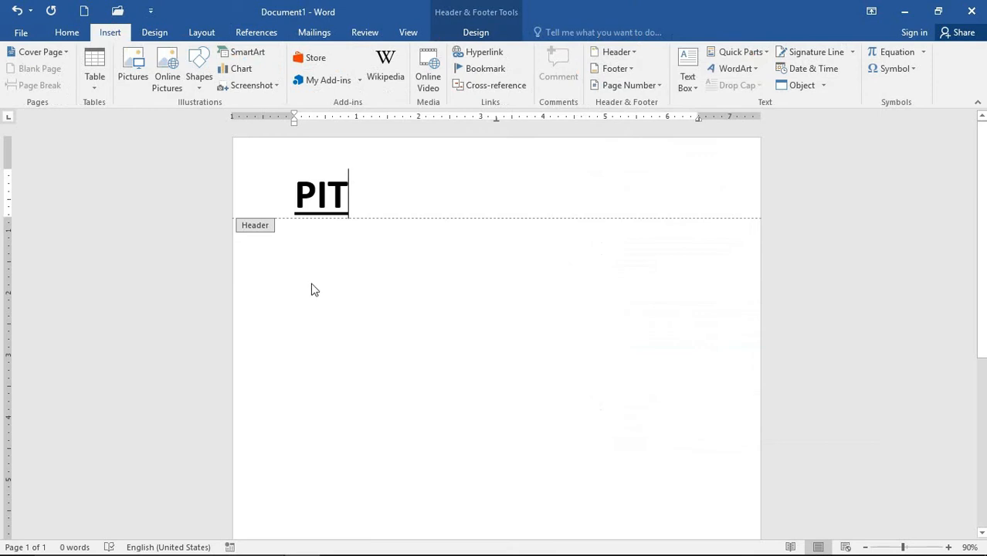
{"action": "double_click", "coordinate": [352, 201]}
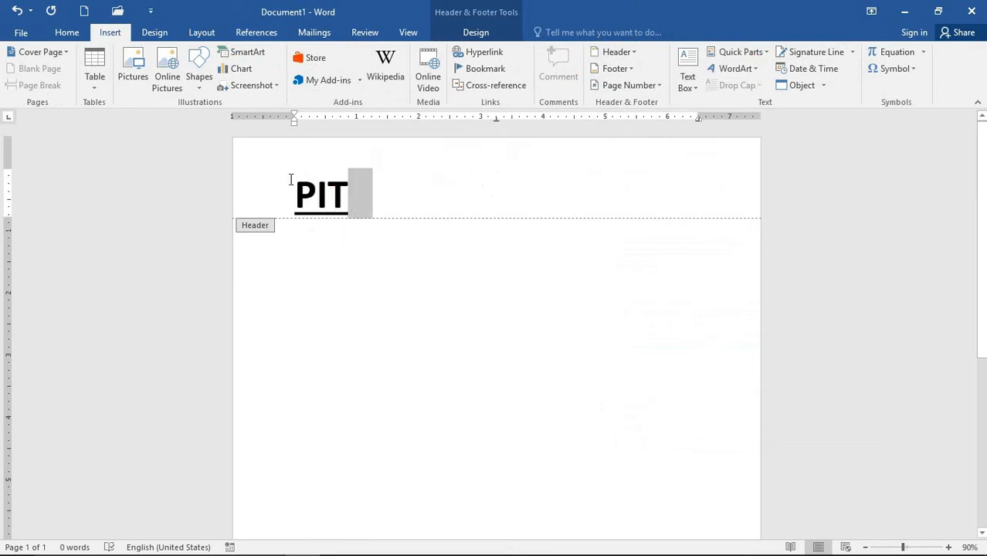
{"action": "left_click", "coordinate": [328, 192]}
{"action": "double_click", "coordinate": [349, 187]}
{"action": "triple_click", "coordinate": [338, 193]}
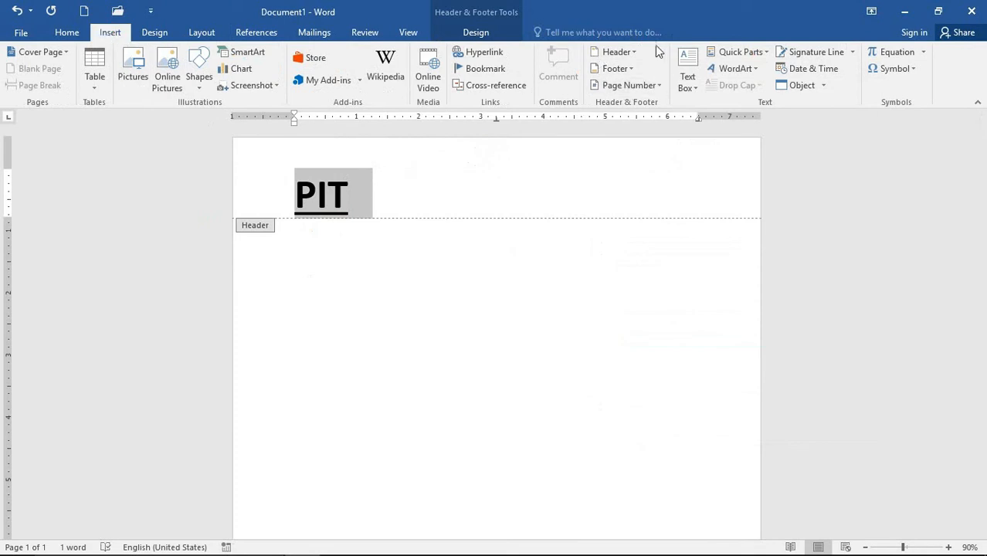
{"action": "left_click", "coordinate": [632, 52]}
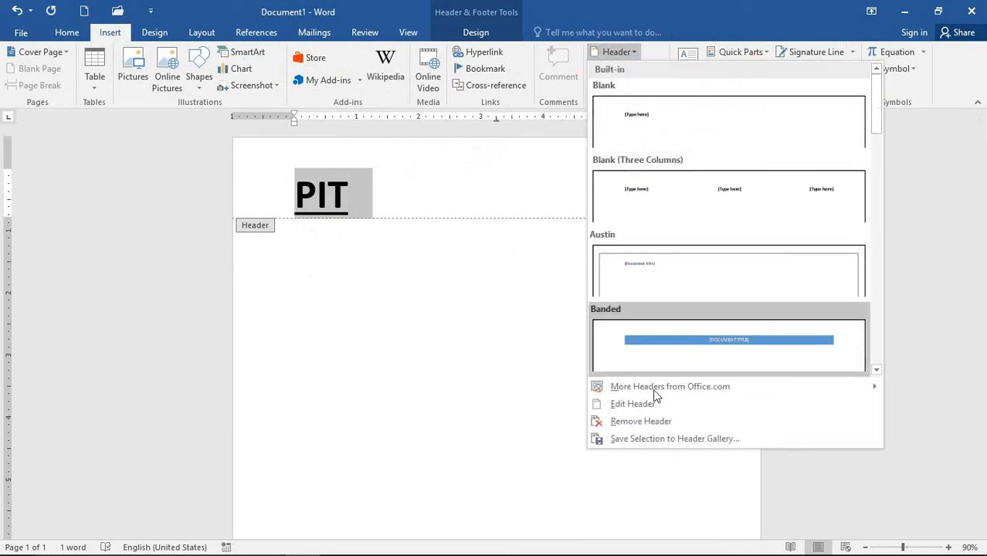
{"action": "left_click", "coordinate": [651, 440]}
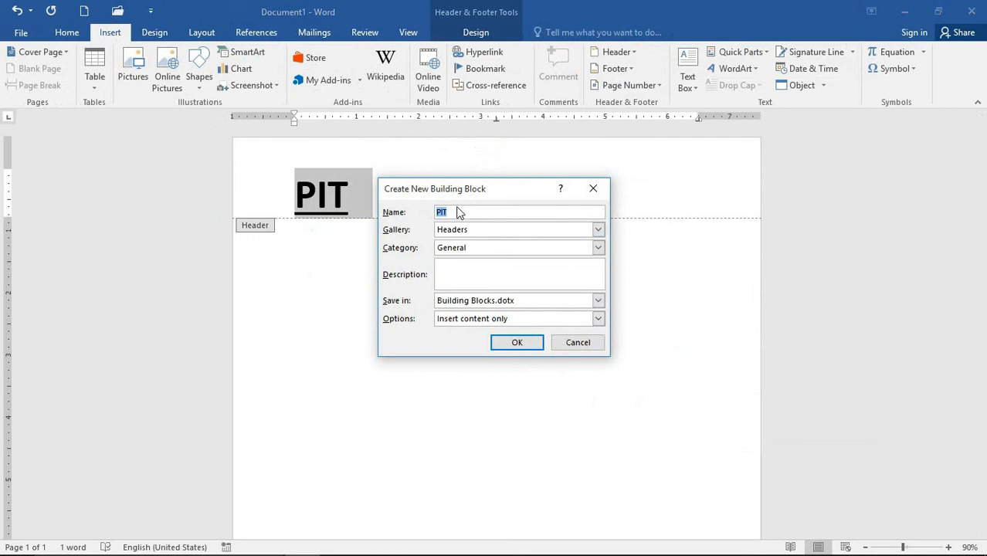
{"action": "left_click", "coordinate": [516, 340]}
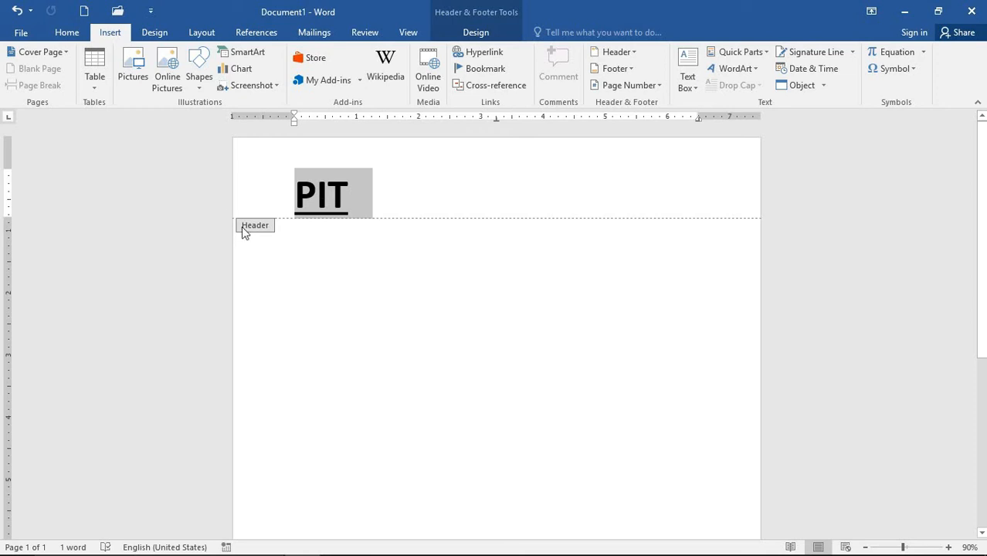
{"action": "scroll", "coordinate": [378, 162], "scroll_direction": "down", "scroll_amount": 4}
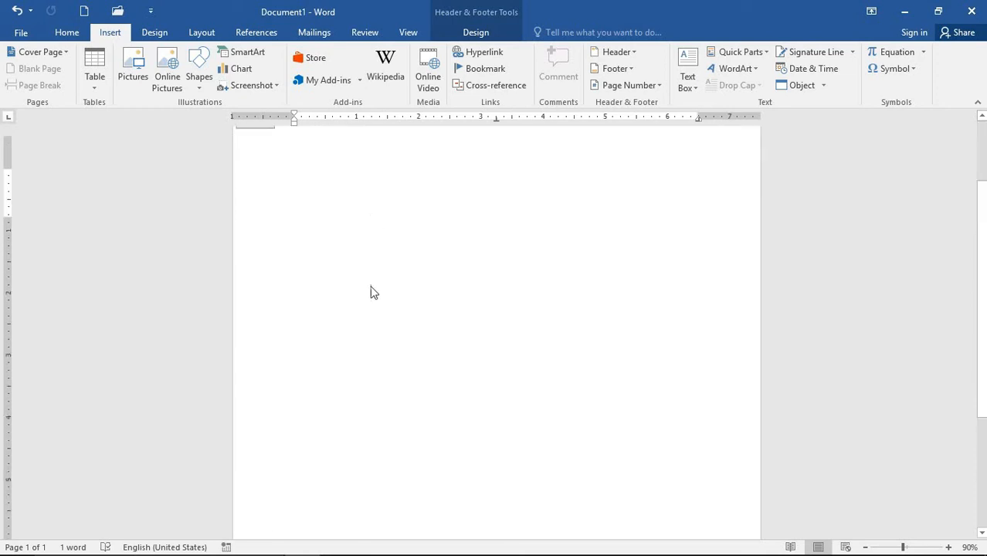
{"action": "scroll", "coordinate": [347, 309], "scroll_direction": "up", "scroll_amount": 5}
{"action": "scroll", "coordinate": [316, 340], "scroll_direction": "down", "scroll_amount": 2}
{"action": "scroll", "coordinate": [313, 343], "scroll_direction": "down", "scroll_amount": 3}
{"action": "scroll", "coordinate": [155, 253], "scroll_direction": "up", "scroll_amount": 5}
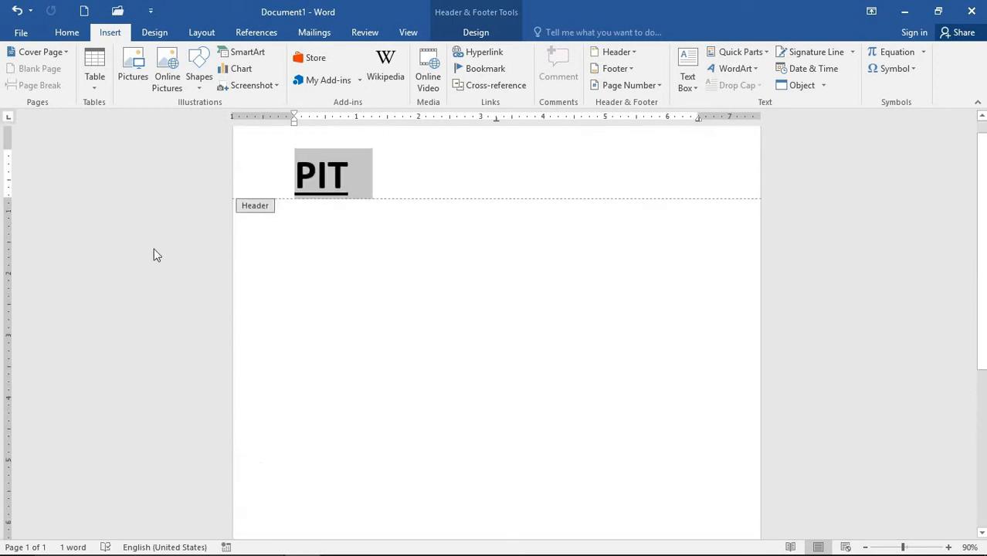
{"action": "scroll", "coordinate": [97, 34], "scroll_direction": "up", "scroll_amount": 1}
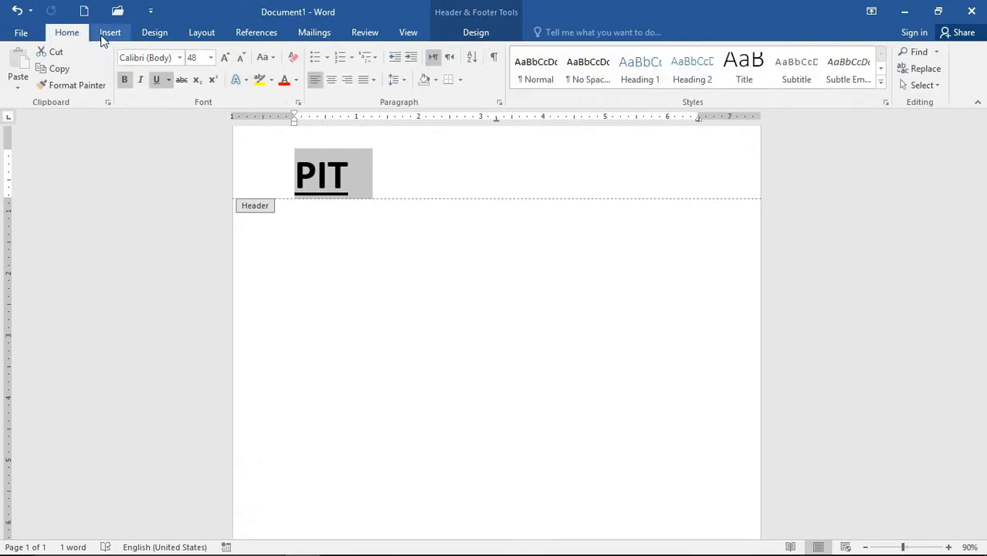
Insert the saved PIT header from the General category of the header gallery and finish header editing.
{"action": "left_click", "coordinate": [104, 35]}
{"action": "left_click", "coordinate": [616, 51]}
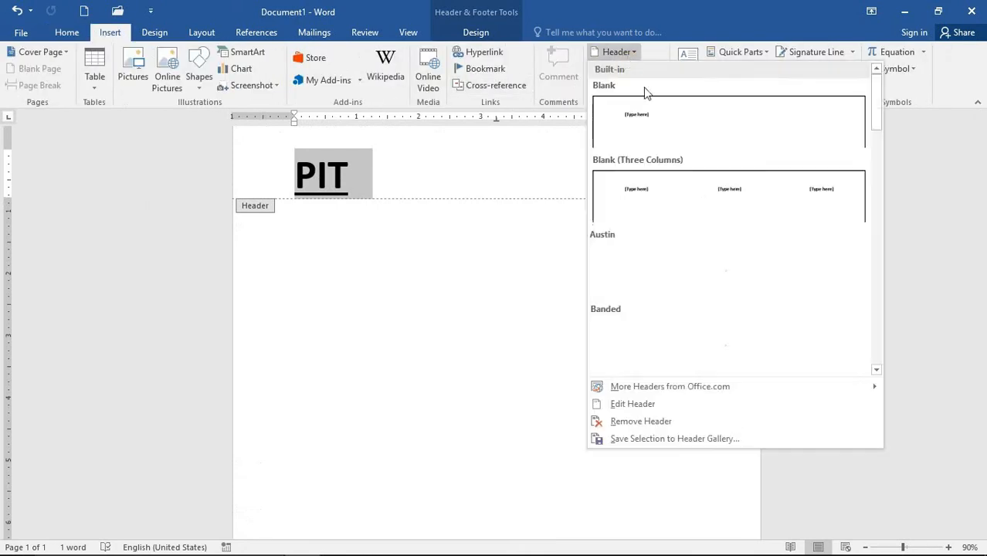
{"action": "scroll", "coordinate": [690, 249], "scroll_direction": "down", "scroll_amount": 10}
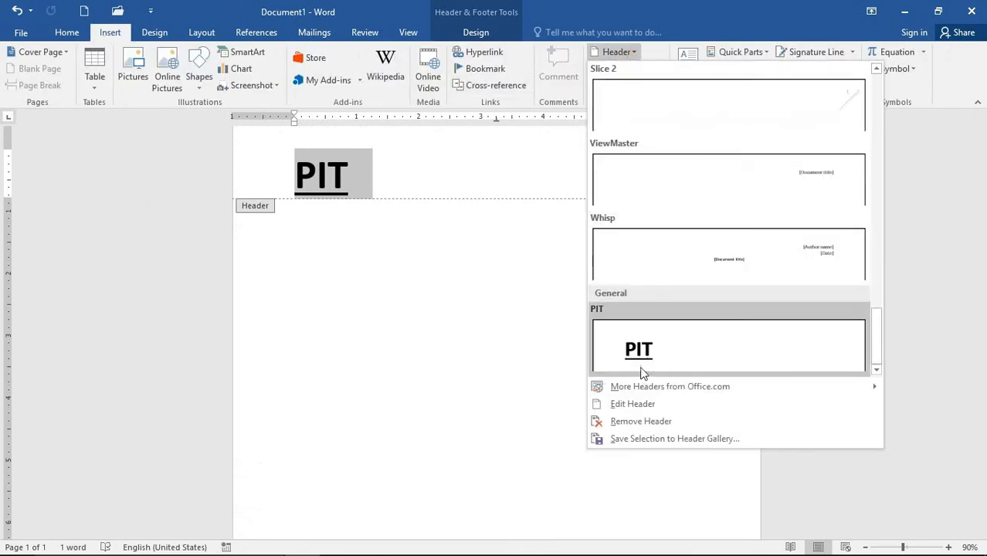
{"action": "left_click", "coordinate": [633, 346]}
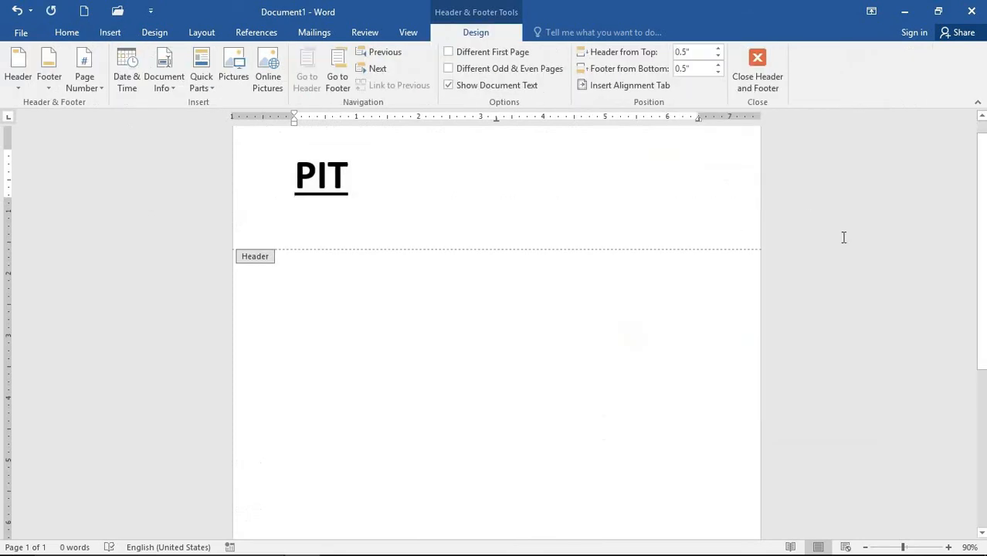
{"action": "left_click", "coordinate": [756, 76]}
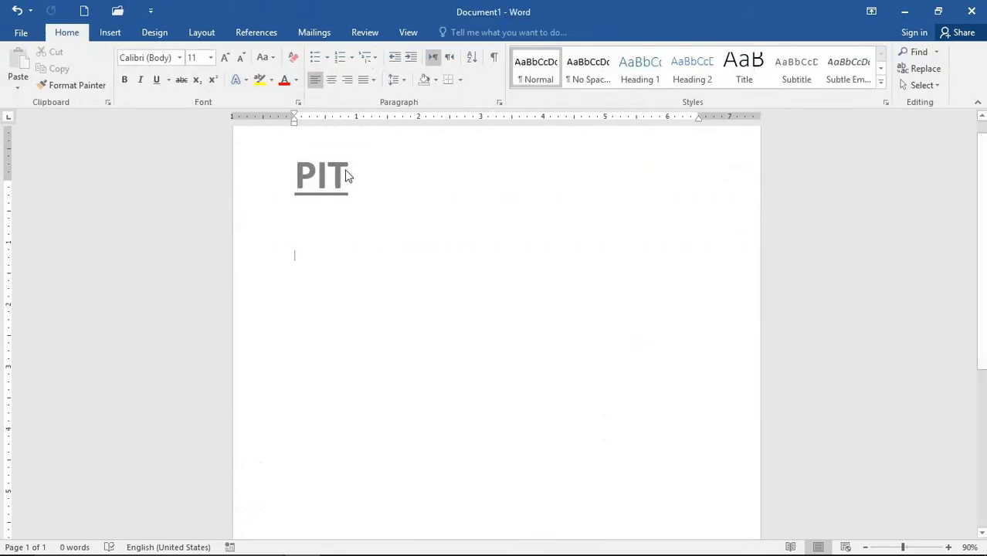
Add page breaks to extend the document to five pages and check the PIT header on each page.
{"action": "key", "text": "ctrl+Return"}
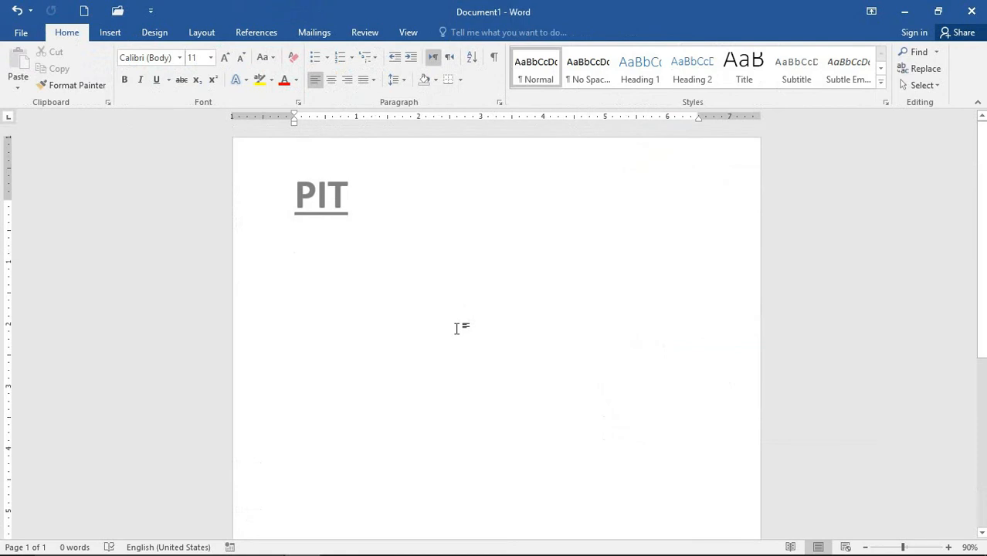
{"action": "scroll", "coordinate": [458, 329], "scroll_direction": "up", "scroll_amount": 3}
{"action": "scroll", "coordinate": [446, 360], "scroll_direction": "down", "scroll_amount": 5}
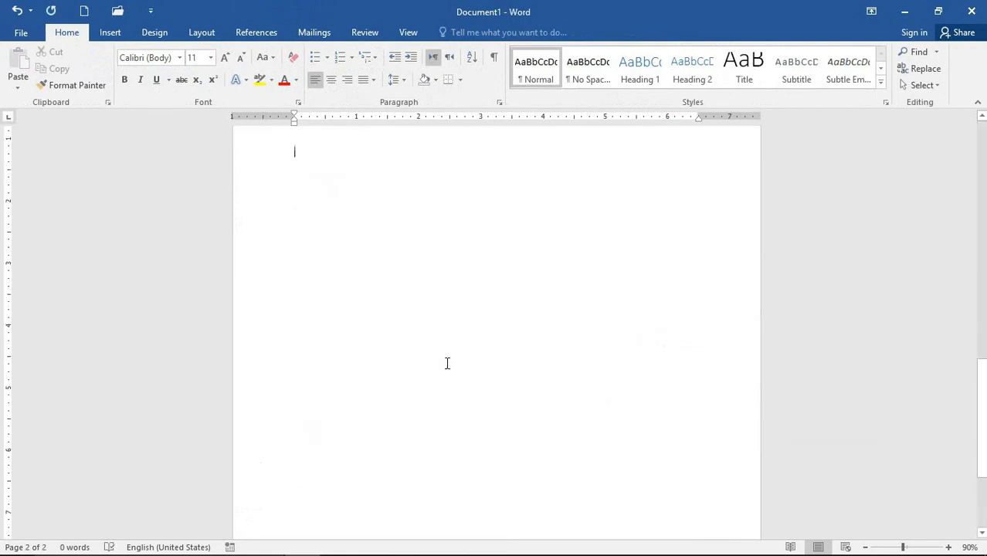
{"action": "scroll", "coordinate": [446, 363], "scroll_direction": "up", "scroll_amount": 6}
{"action": "scroll", "coordinate": [447, 363], "scroll_direction": "down", "scroll_amount": 2}
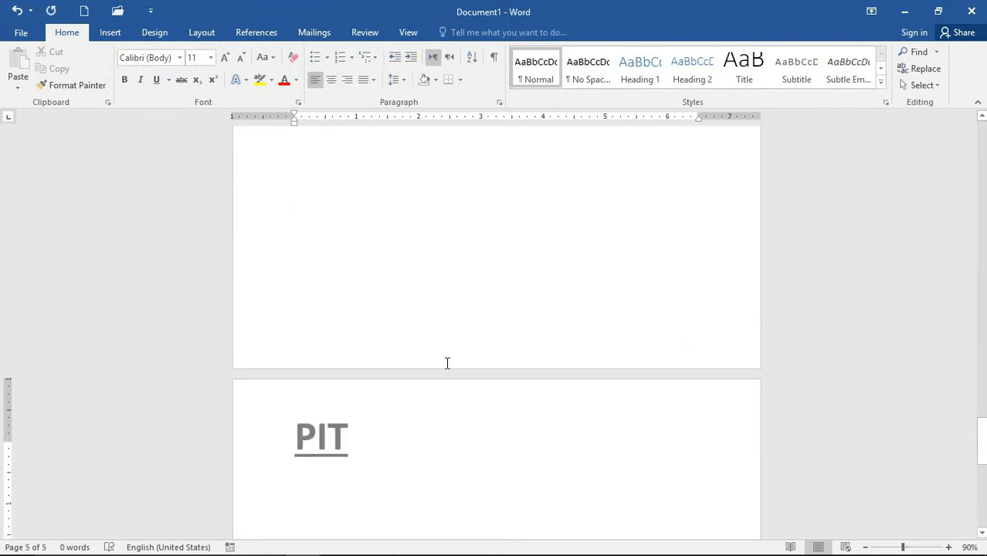
{"action": "scroll", "coordinate": [447, 364], "scroll_direction": "down", "scroll_amount": 7, "text": "ctrl"}
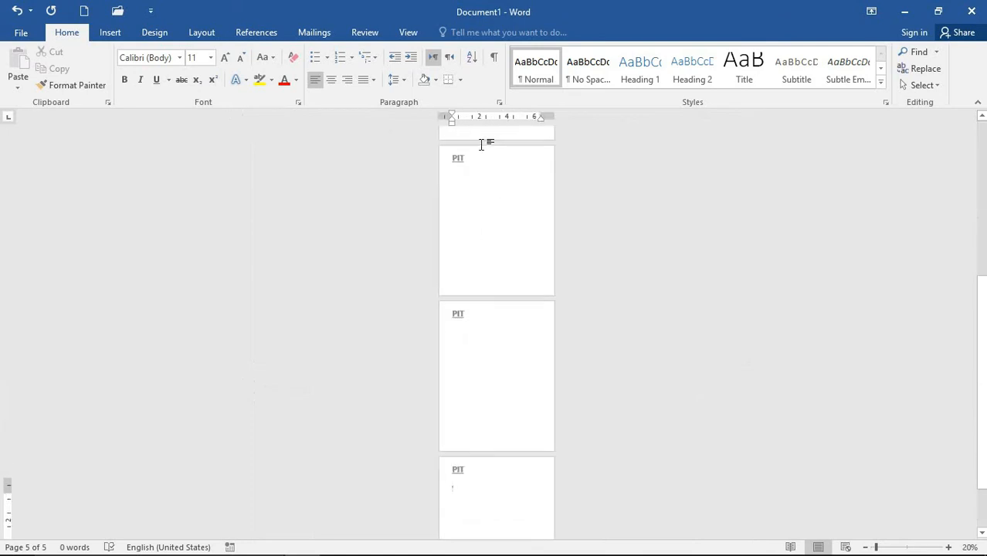
{"action": "scroll", "coordinate": [471, 167], "scroll_direction": "up", "scroll_amount": 1}
{"action": "scroll", "coordinate": [494, 232], "scroll_direction": "down", "scroll_amount": 1}
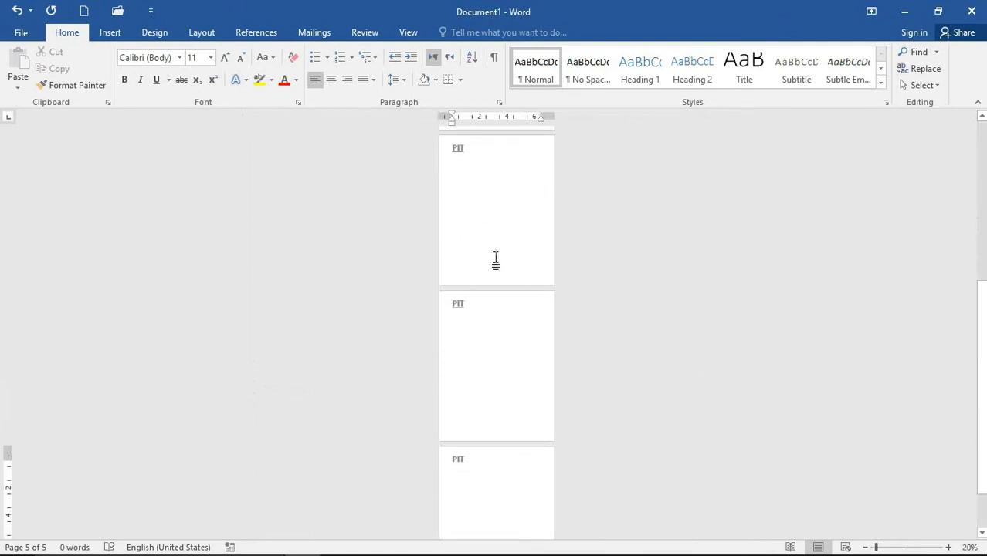
Undo the added page breaks to return to a single page.
{"action": "key", "text": "ctrl+z"}
{"action": "key", "text": "ctrl+z"}
{"action": "key", "text": "ctrl+z"}
{"action": "key", "text": "ctrl+z"}
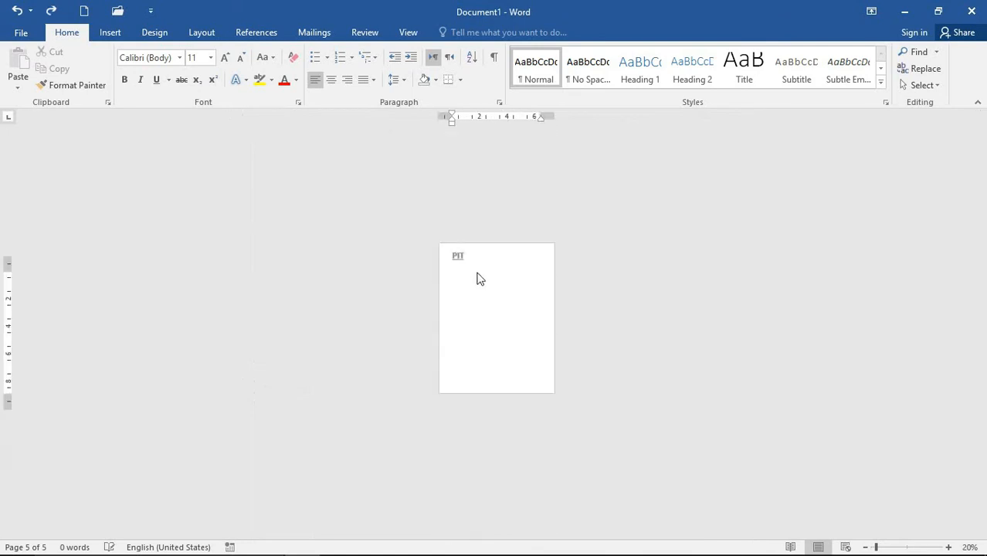
{"action": "scroll", "coordinate": [479, 308], "scroll_direction": "up", "scroll_amount": 7, "text": "ctrl"}
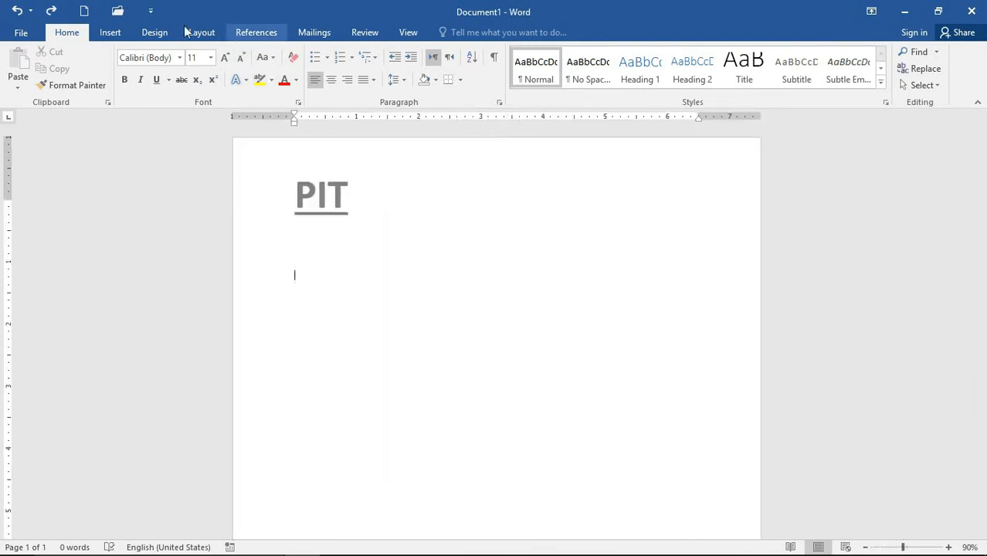
Remove the PIT header from the document.
{"action": "left_click", "coordinate": [117, 32]}
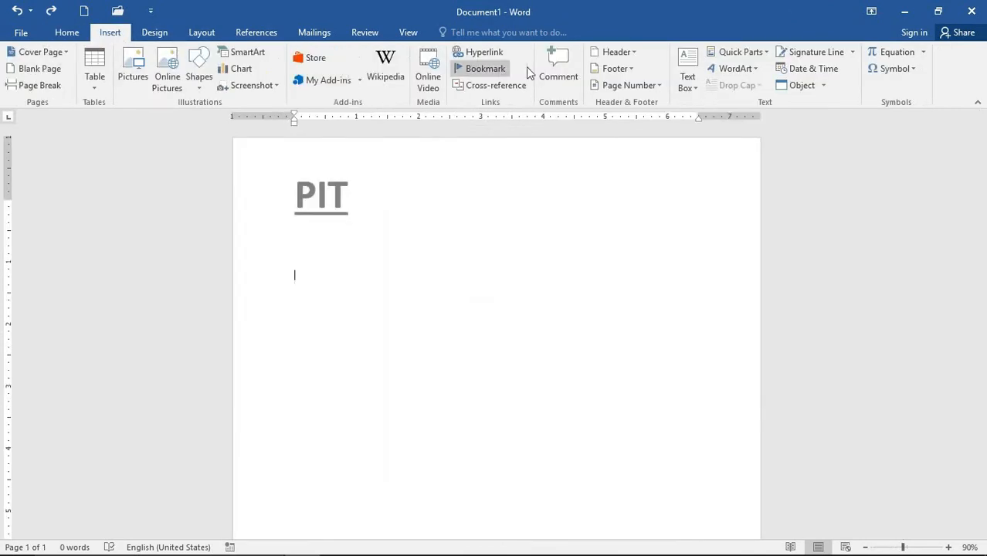
{"action": "left_click", "coordinate": [635, 50]}
{"action": "left_click", "coordinate": [661, 422]}
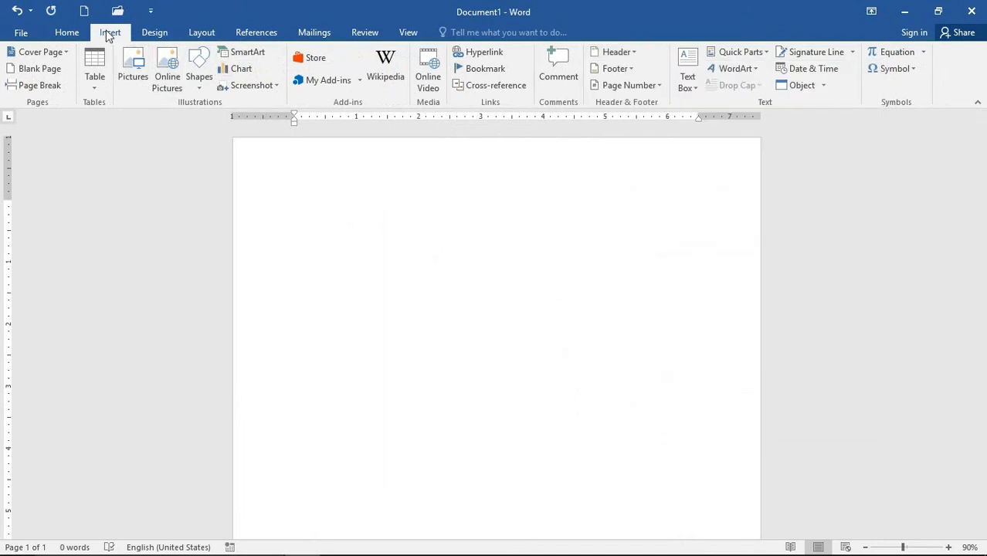
Browse the built-in footer designs and insert the Motion (Even Page) footer.
{"action": "left_click", "coordinate": [615, 68]}
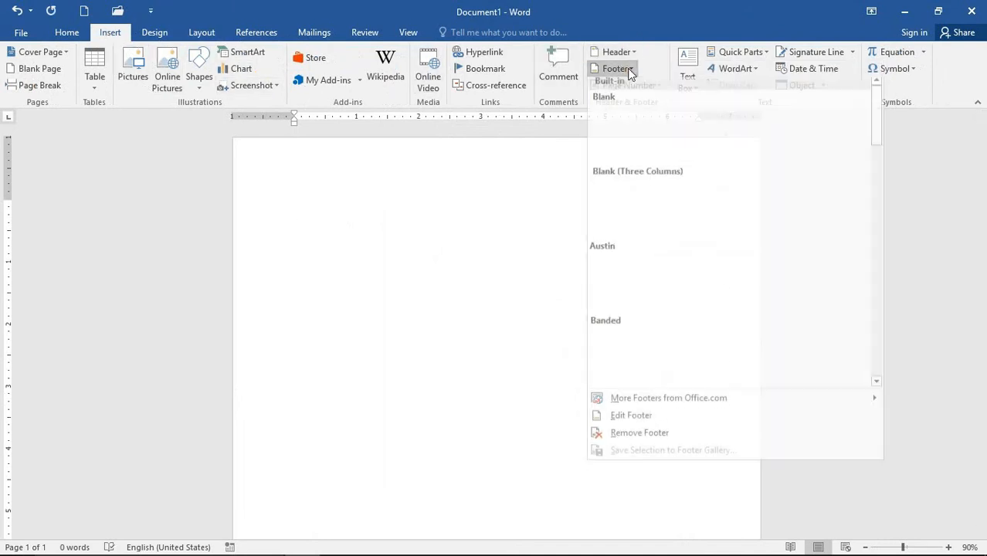
{"action": "scroll", "coordinate": [661, 265], "scroll_direction": "down", "scroll_amount": 8}
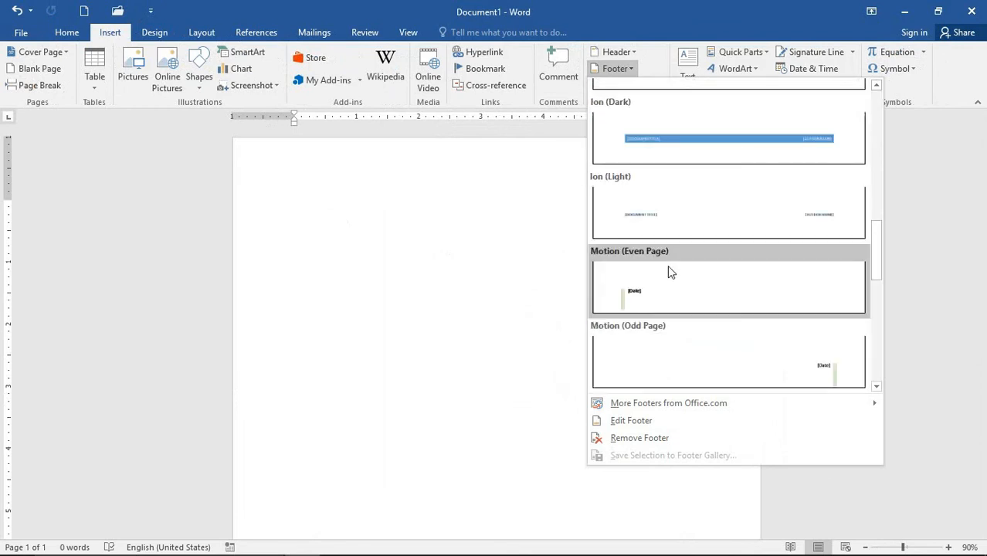
{"action": "scroll", "coordinate": [672, 275], "scroll_direction": "down", "scroll_amount": 6}
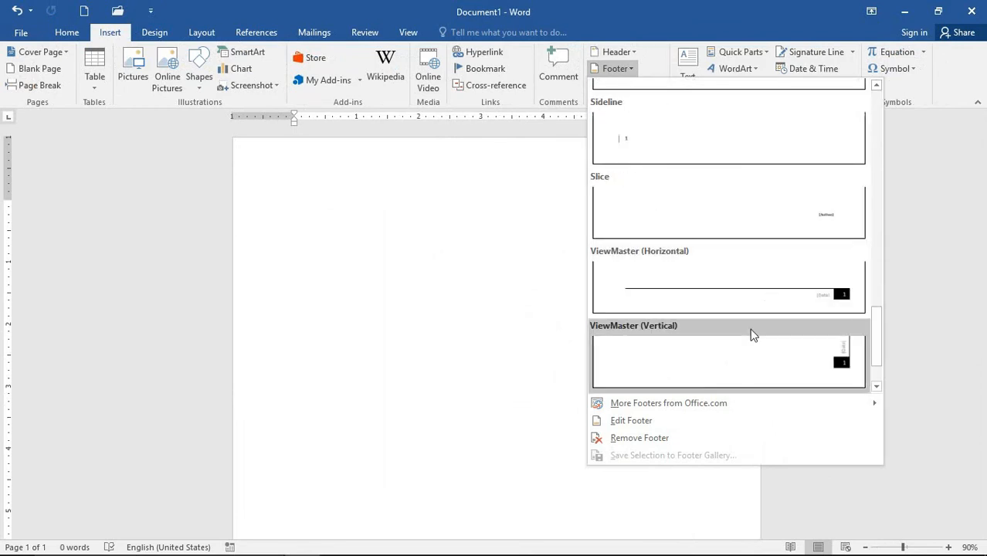
{"action": "scroll", "coordinate": [743, 222], "scroll_direction": "up", "scroll_amount": 3}
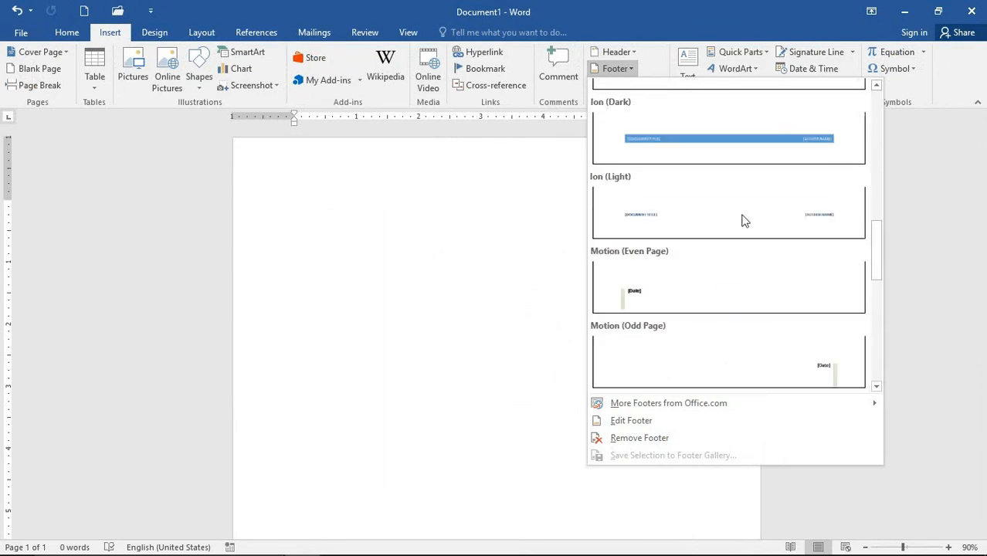
{"action": "left_click", "coordinate": [677, 296]}
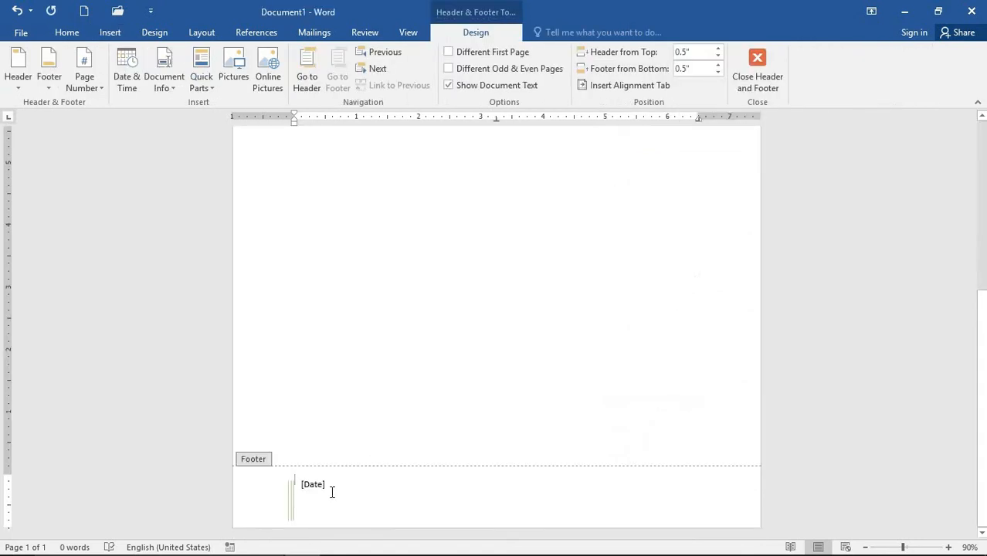
Enter the text Create by PIT in the footer.
{"action": "type", "text": "P"}
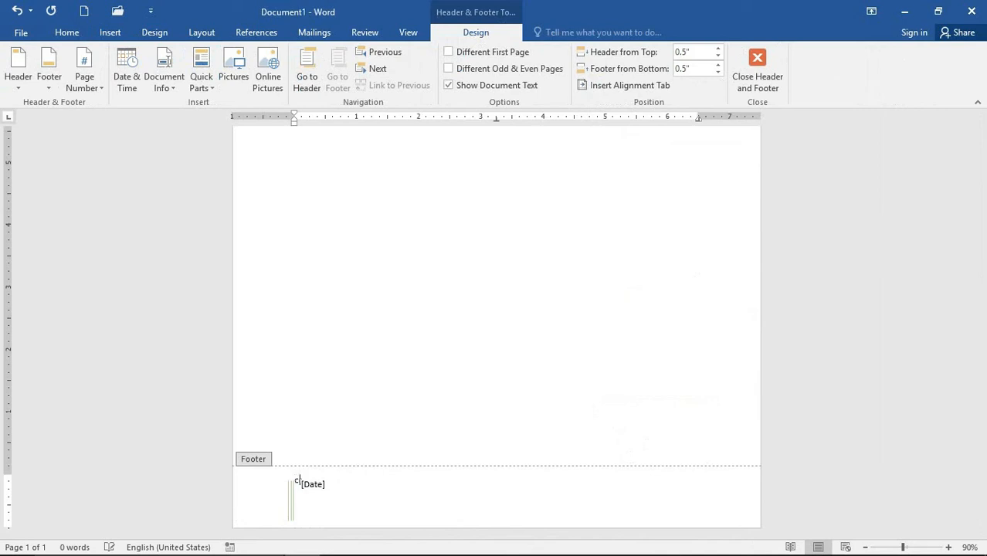
{"action": "type", "text": "reate"}
{"action": "key", "text": "BackSpace"}
{"action": "key", "text": "BackSpace"}
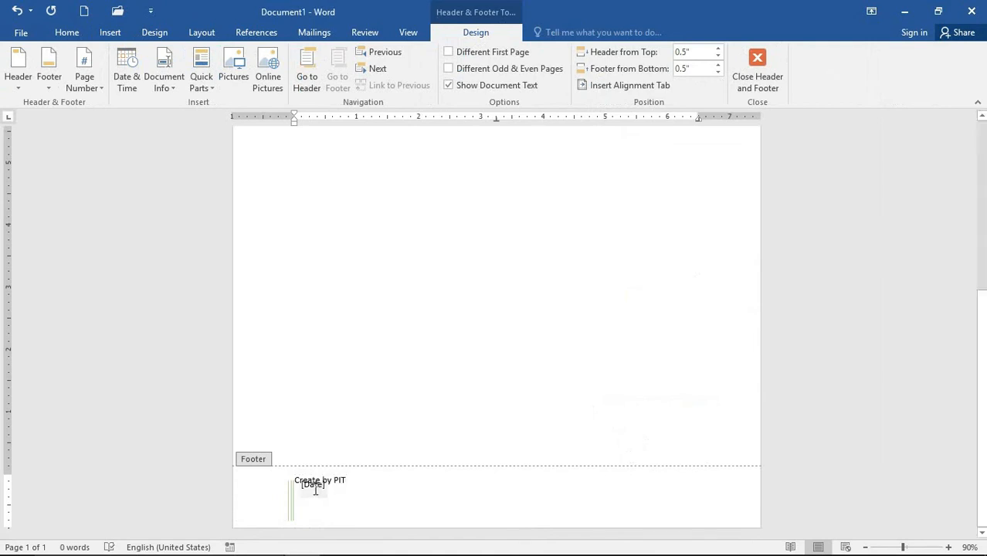
Move the footer's date text box down so it sits below the Create by PIT text.
{"action": "left_click", "coordinate": [316, 487]}
{"action": "left_click", "coordinate": [314, 503]}
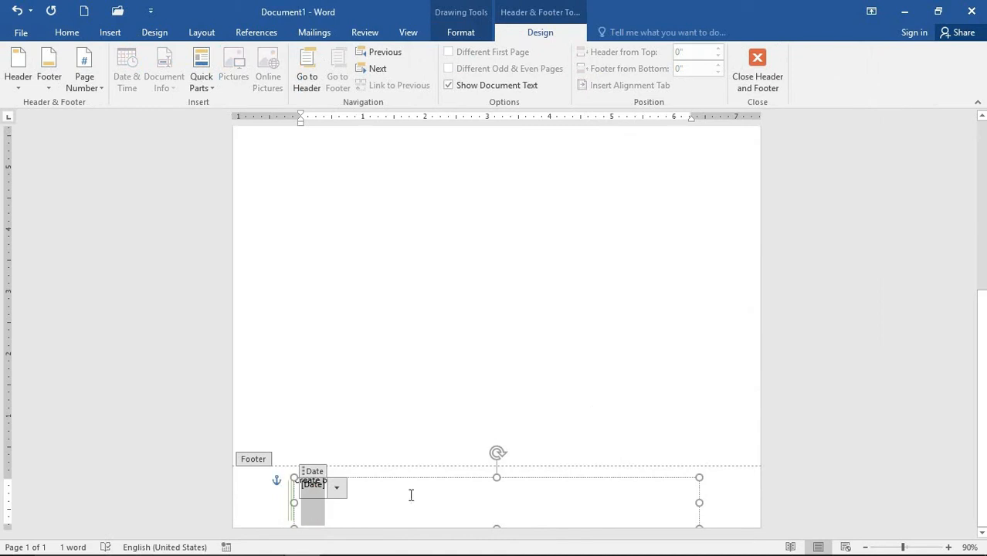
{"action": "left_click_drag", "start_coordinate": [403, 483], "coordinate": [399, 502]}
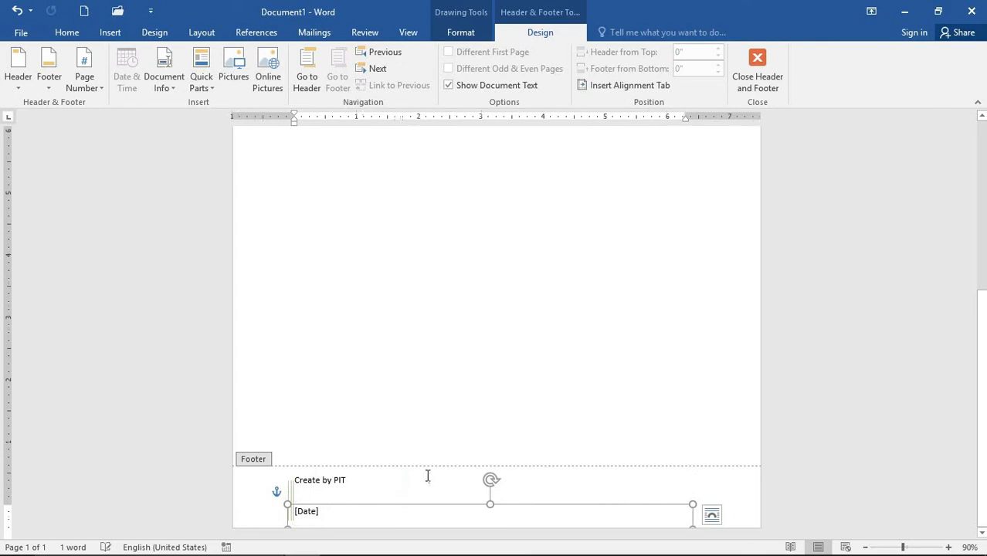
Set the footer's date field to March 2, 2012.
{"action": "left_click", "coordinate": [372, 515]}
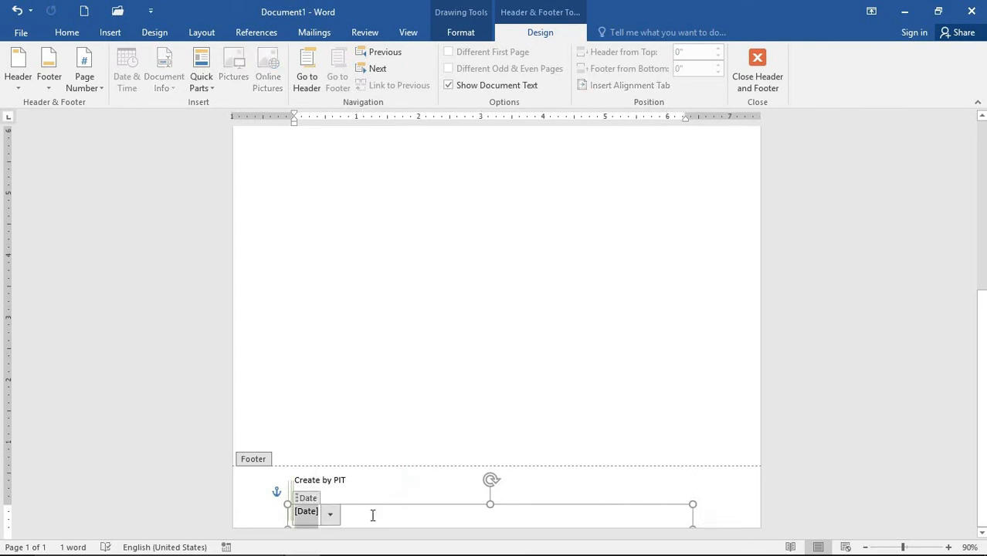
{"action": "left_click", "coordinate": [311, 518]}
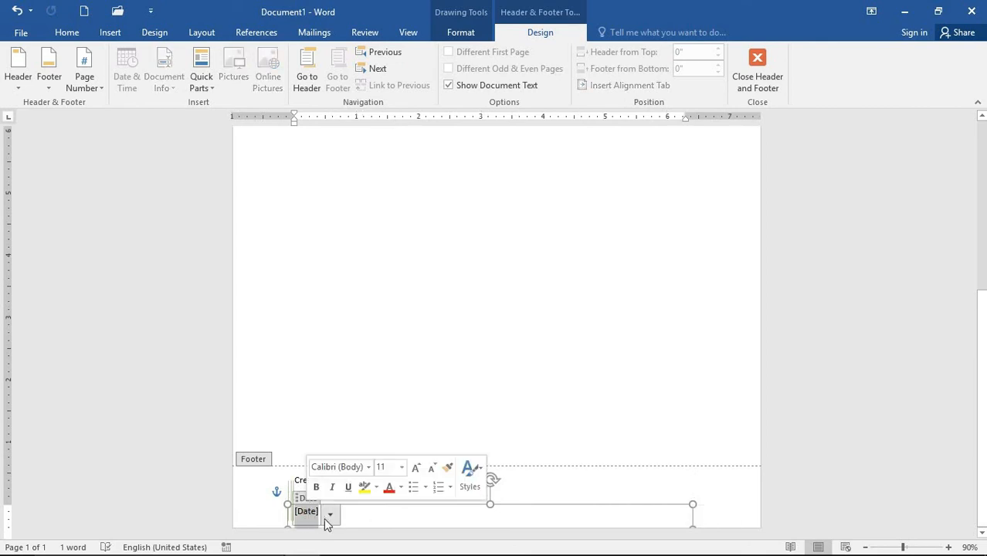
{"action": "left_click", "coordinate": [330, 516]}
{"action": "left_click", "coordinate": [290, 468]}
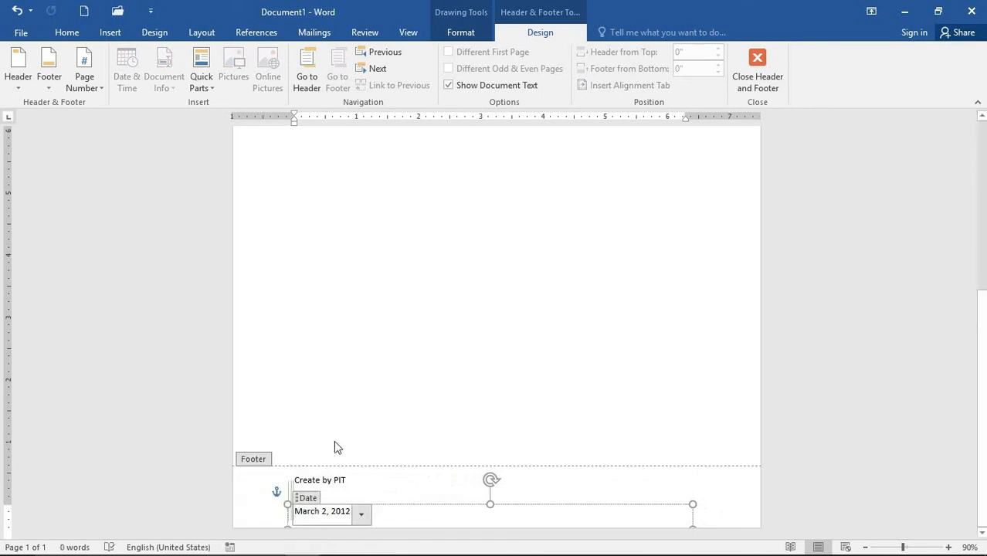
Close footer editing and check the finished footer on the page.
{"action": "left_click", "coordinate": [774, 89]}
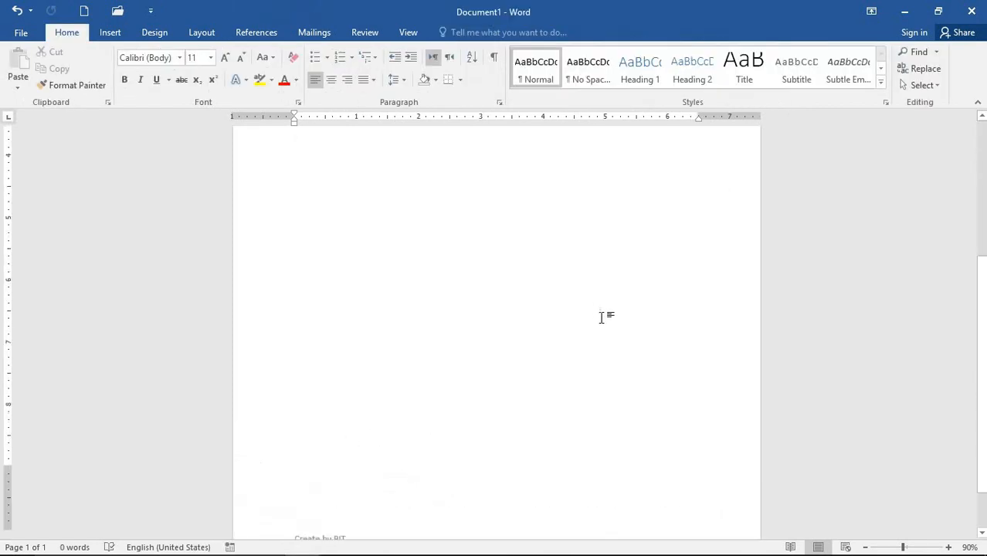
{"action": "scroll", "coordinate": [599, 392], "scroll_direction": "up", "scroll_amount": 5}
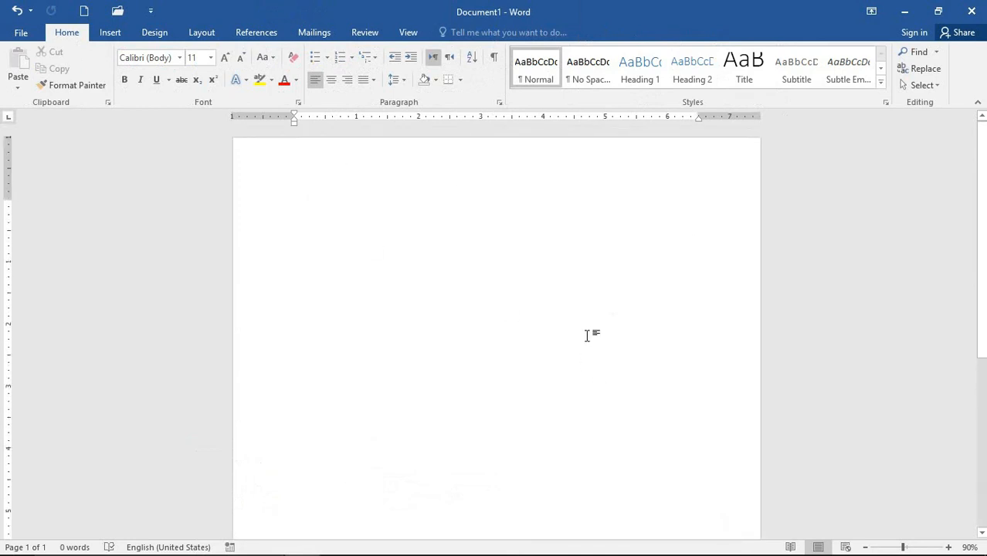
{"action": "scroll", "coordinate": [568, 336], "scroll_direction": "down", "scroll_amount": 5}
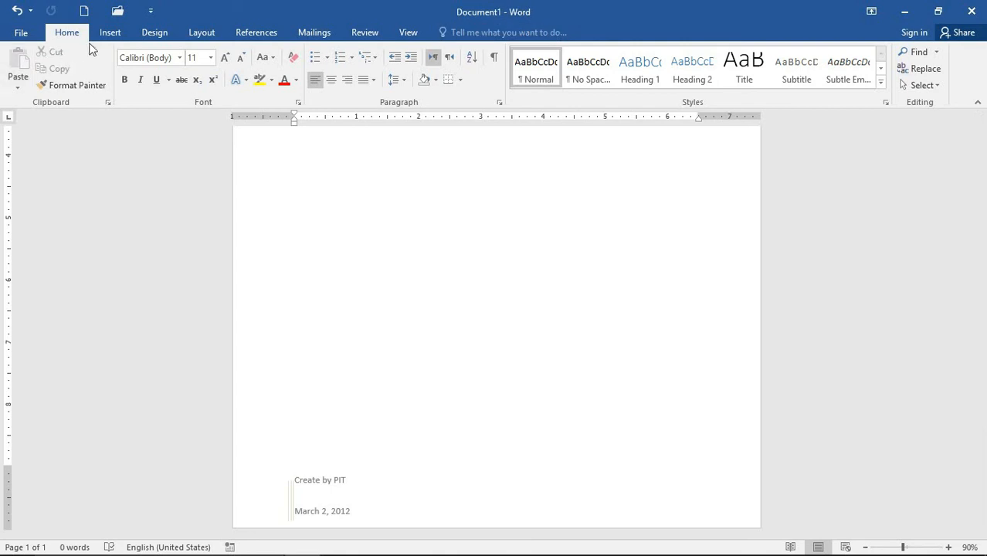
Replace the current footer with the Element design from Office.com and close footer editing.
{"action": "left_click", "coordinate": [108, 34]}
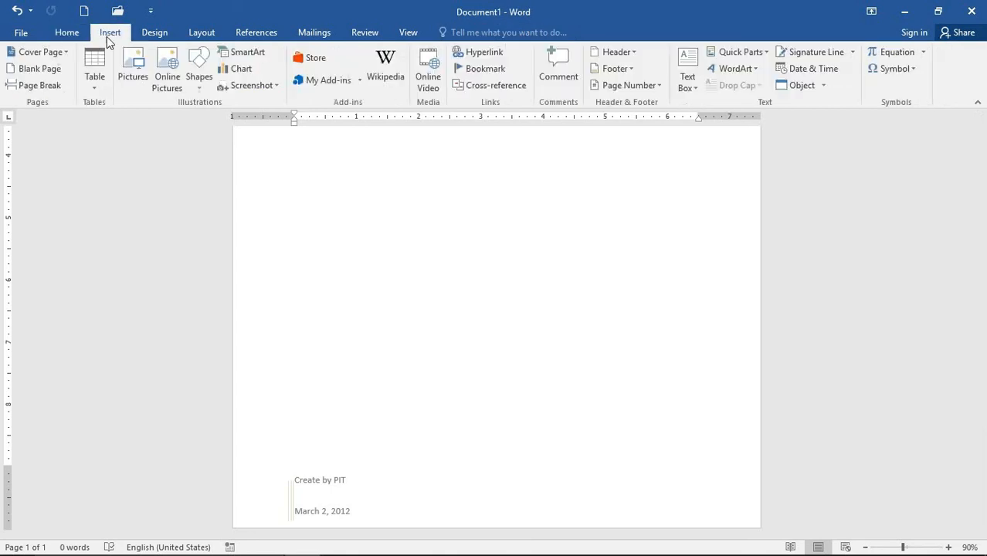
{"action": "left_click", "coordinate": [632, 69]}
{"action": "mouse_move", "coordinate": [598, 403]}
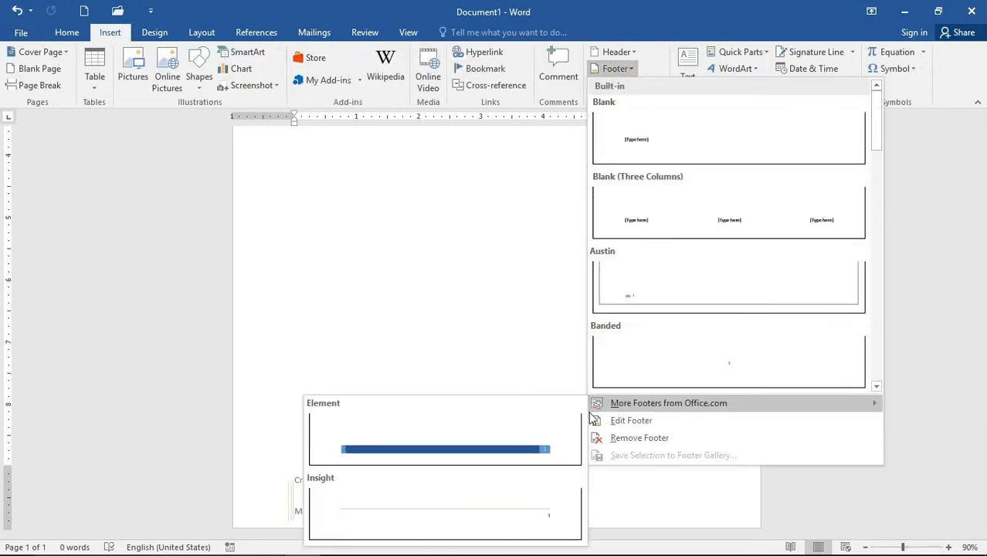
{"action": "left_click", "coordinate": [487, 461]}
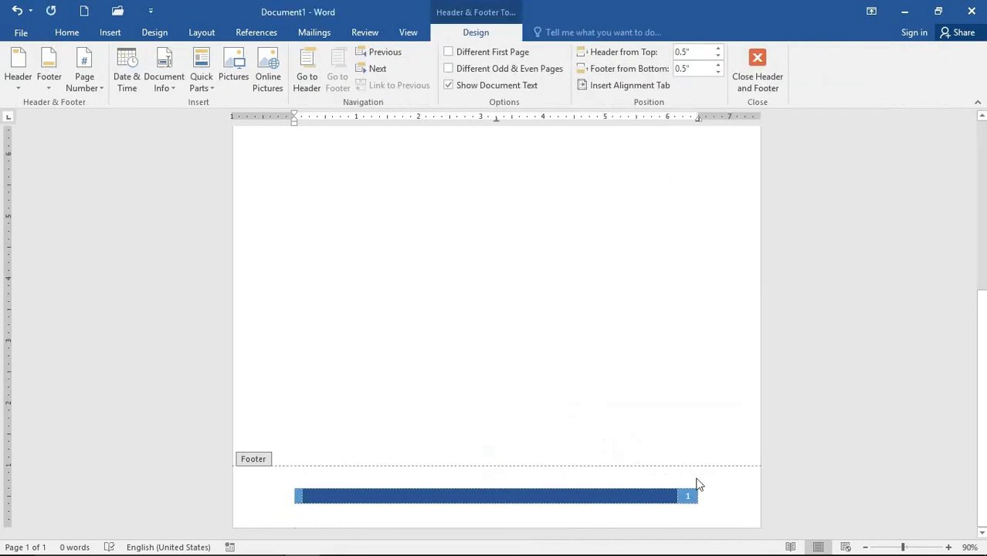
{"action": "left_click", "coordinate": [757, 70]}
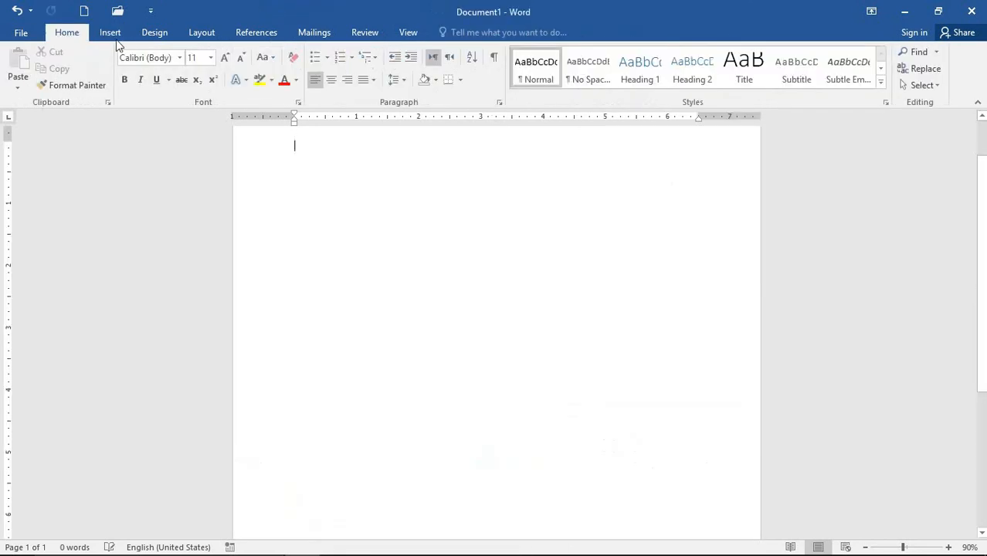
Remove the Element footer from the document and check both ends of the page.
{"action": "left_click", "coordinate": [109, 34]}
{"action": "left_click", "coordinate": [627, 69]}
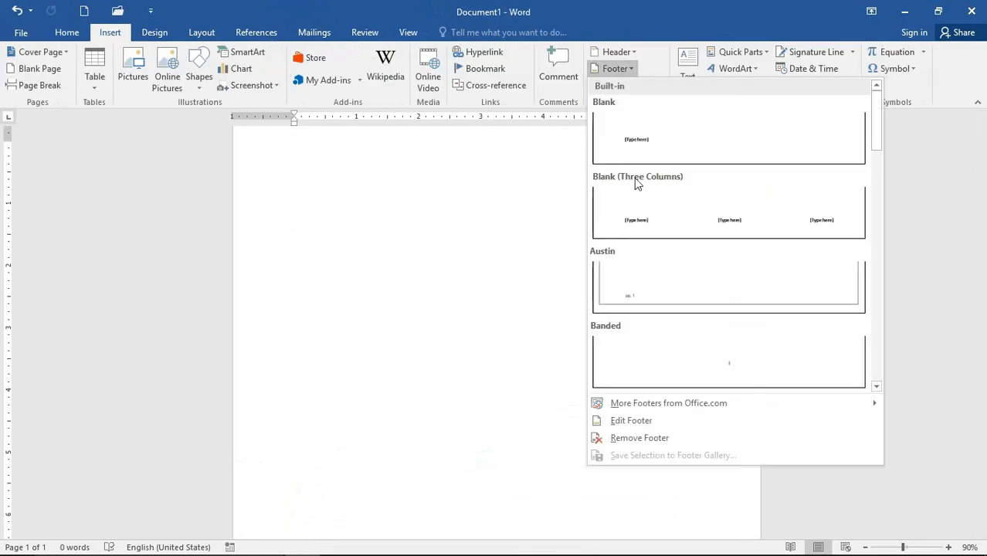
{"action": "left_click", "coordinate": [666, 438]}
{"action": "scroll", "coordinate": [686, 415], "scroll_direction": "down", "scroll_amount": 5}
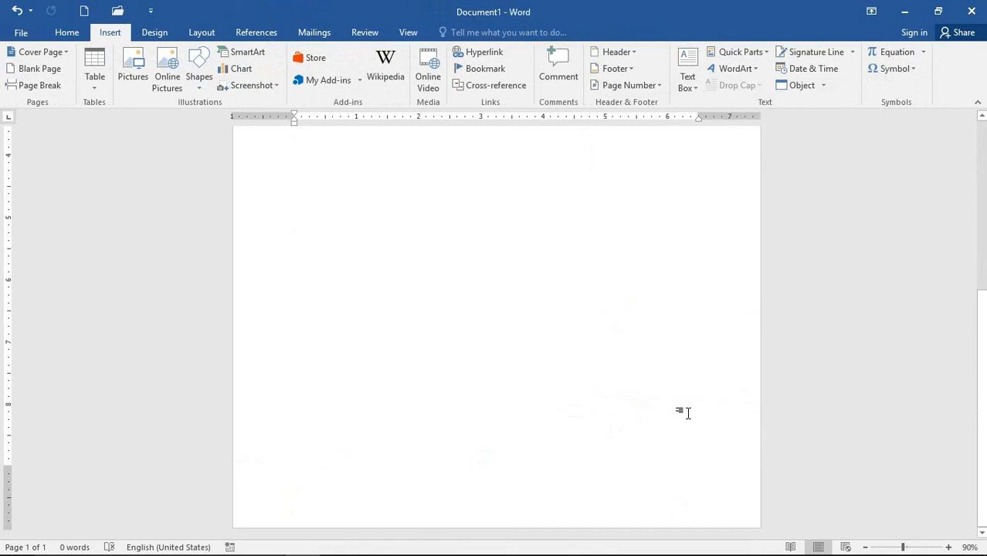
{"action": "scroll", "coordinate": [684, 412], "scroll_direction": "up", "scroll_amount": 5}
Open the empty footer area of the page for editing and enter a "Create by" line with the creator's name.
{"action": "scroll", "coordinate": [557, 296], "scroll_direction": "down", "scroll_amount": 3, "text": "ctrl"}
{"action": "scroll", "coordinate": [549, 349], "scroll_direction": "down", "scroll_amount": 2, "text": "ctrl"}
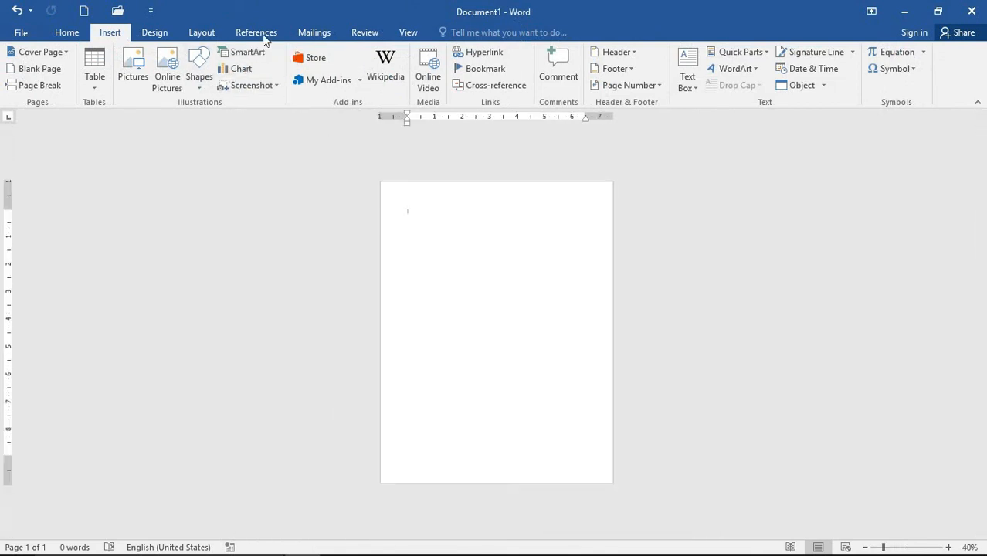
{"action": "left_click", "coordinate": [630, 68]}
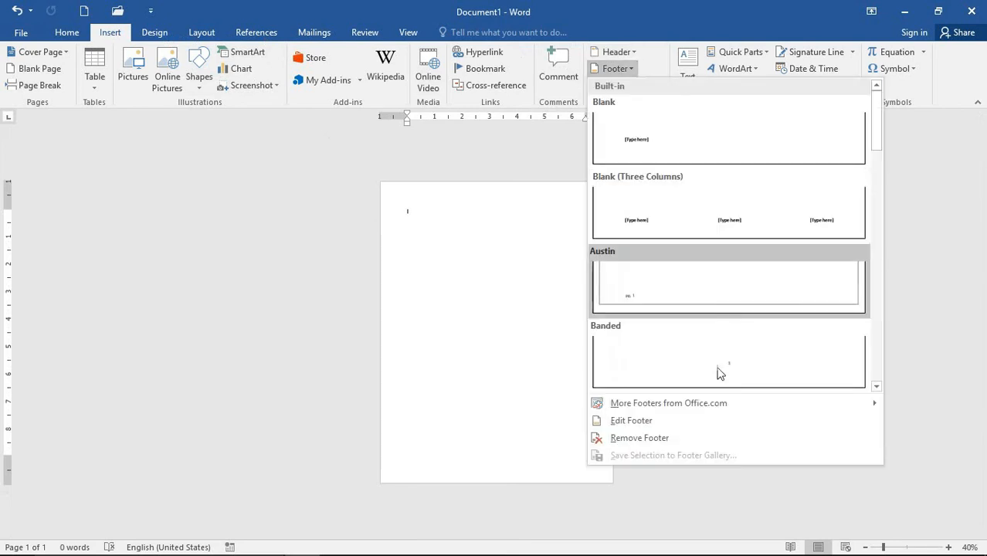
{"action": "left_click", "coordinate": [506, 475]}
{"action": "double_click", "coordinate": [494, 472]}
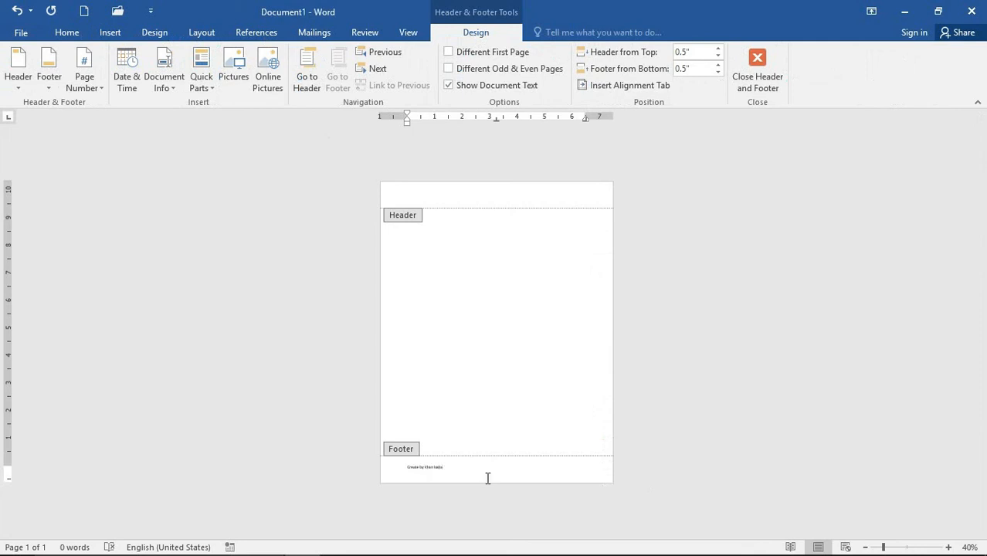
{"action": "scroll", "coordinate": [456, 485], "scroll_direction": "up", "scroll_amount": 5}
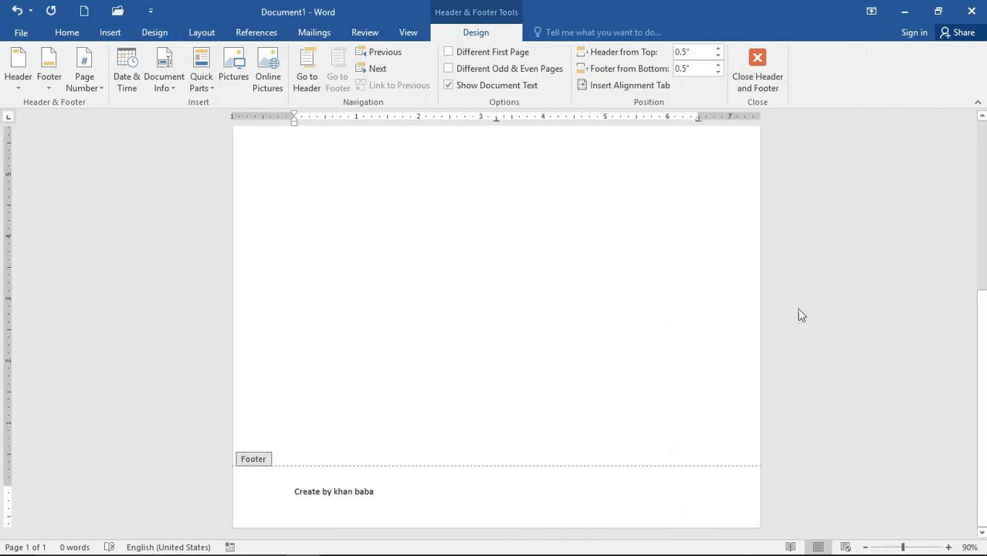
{"action": "key", "text": "Escape"}
Save the whole "Create by" footer line to the Footers gallery as a General building block in Building Blocks.dotx, keeping the suggested name.
{"action": "double_click", "coordinate": [360, 493]}
{"action": "triple_click", "coordinate": [360, 492]}
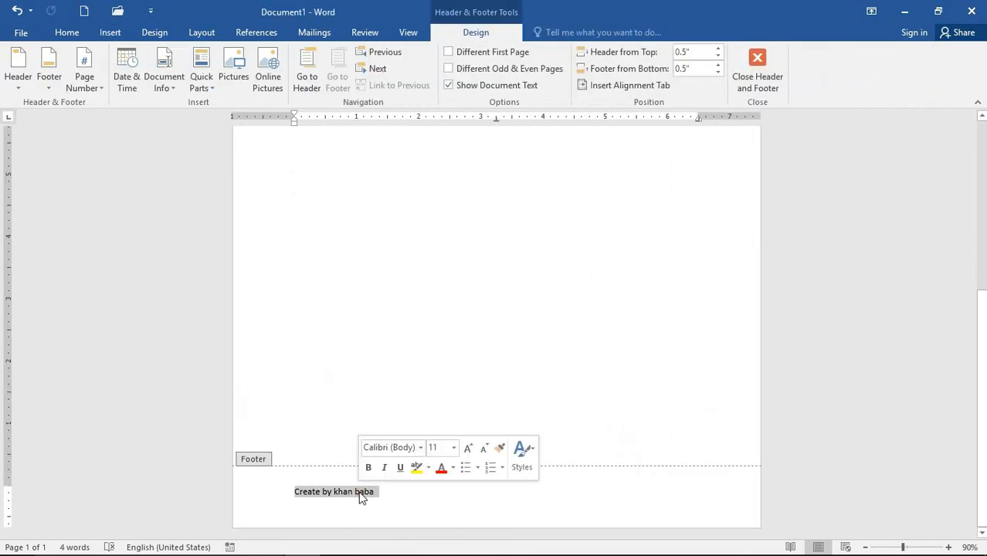
{"action": "left_click", "coordinate": [110, 33]}
{"action": "left_click", "coordinate": [632, 68]}
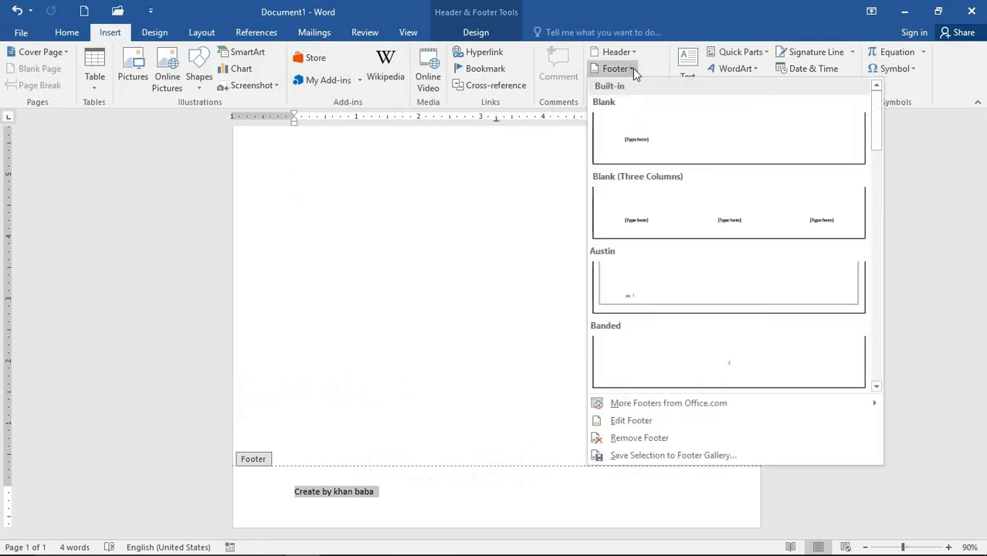
{"action": "left_click", "coordinate": [623, 455]}
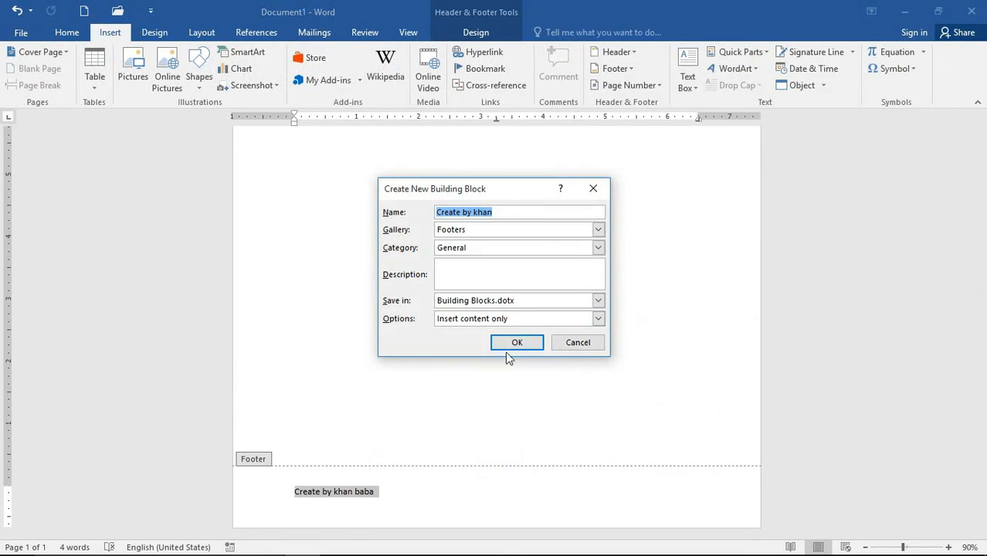
{"action": "left_click", "coordinate": [515, 343]}
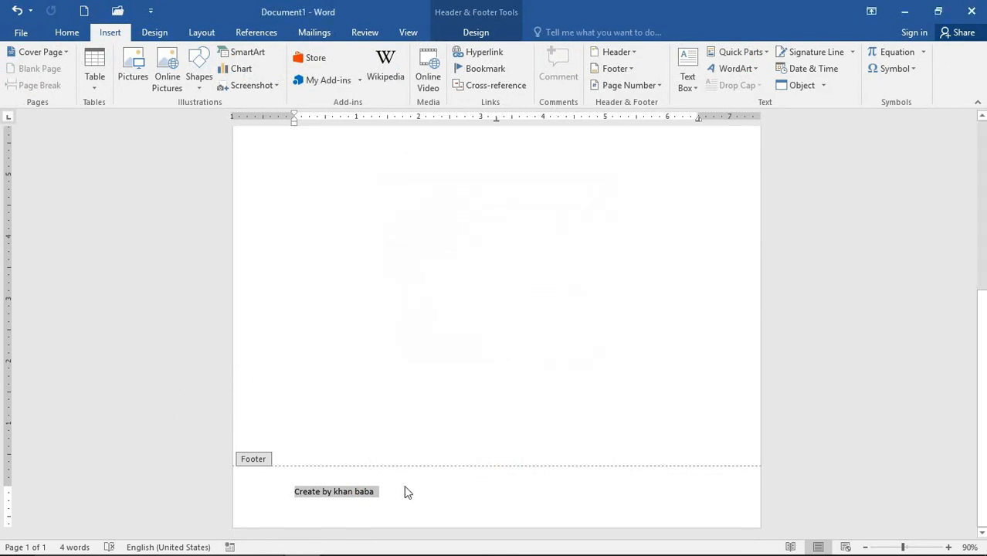
Remove the custom "Create by" footer from the document and check the page's footer area.
{"action": "scroll", "coordinate": [404, 489], "scroll_direction": "up", "scroll_amount": 9}
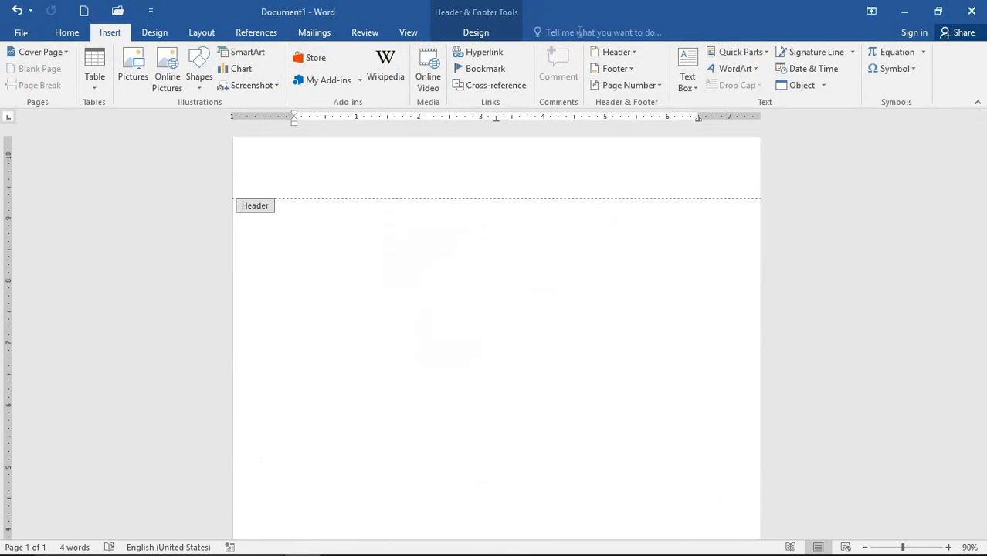
{"action": "left_click", "coordinate": [626, 69]}
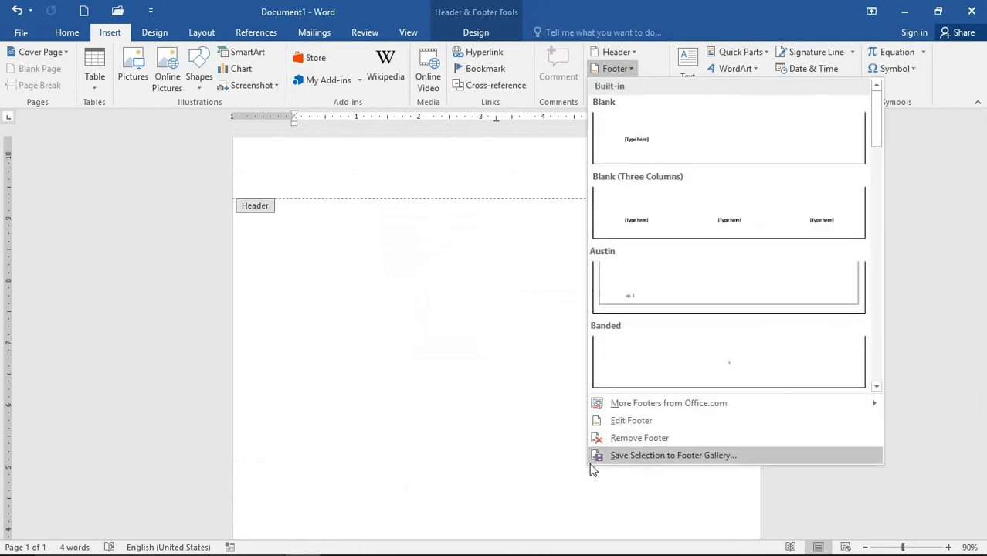
{"action": "left_click", "coordinate": [622, 436]}
{"action": "scroll", "coordinate": [306, 341], "scroll_direction": "down", "scroll_amount": 1}
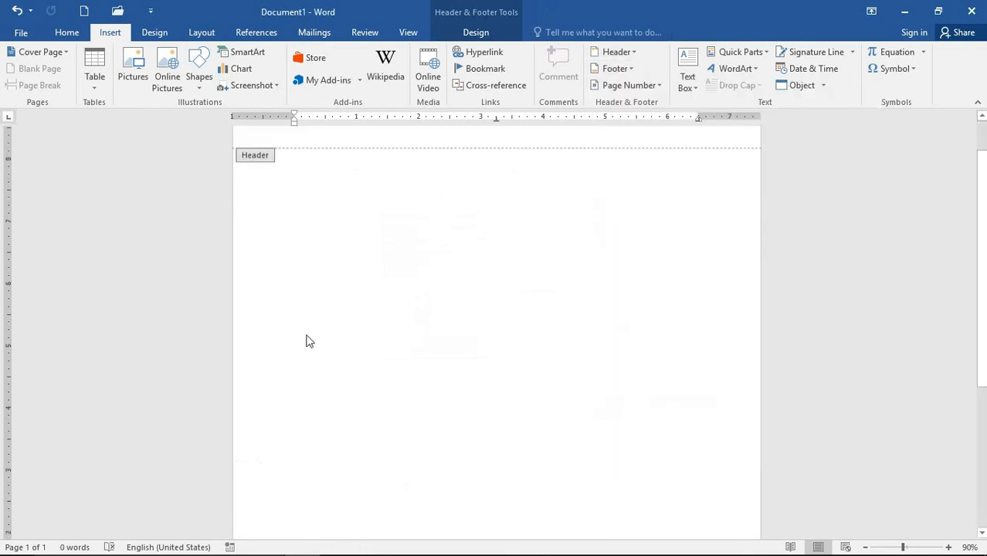
{"action": "scroll", "coordinate": [336, 468], "scroll_direction": "down", "scroll_amount": 7}
{"action": "scroll", "coordinate": [342, 466], "scroll_direction": "up", "scroll_amount": 7}
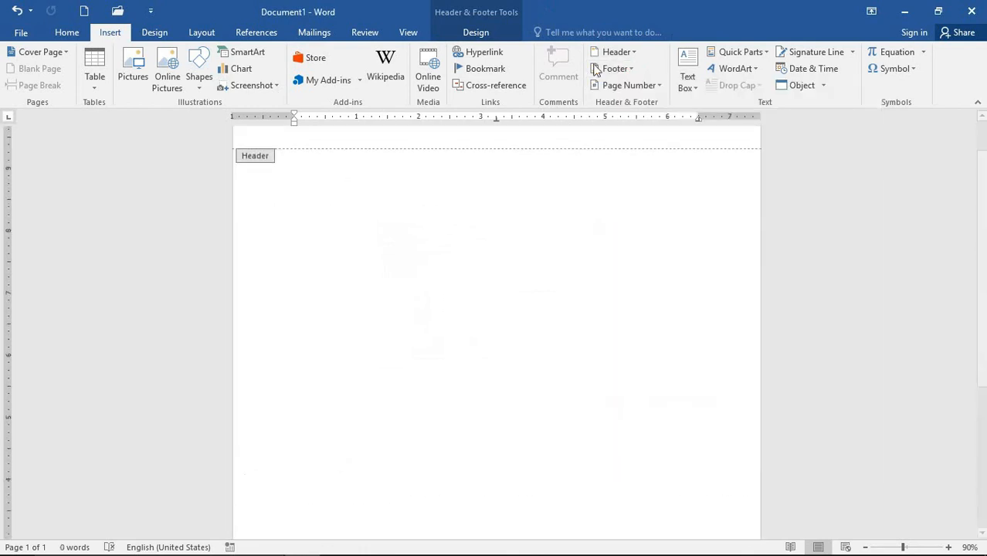